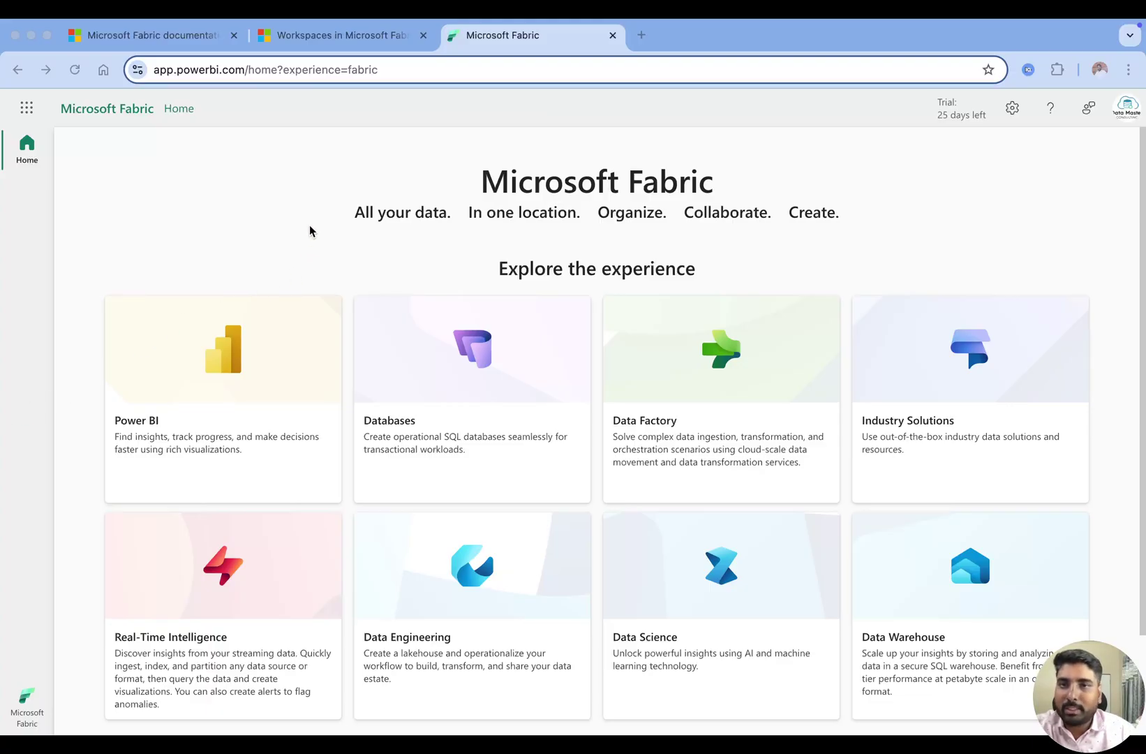
Step: Switch to the "Workspaces in Microsoft Fabric and Power BI" article and read its introduction down to the Work with workspaces section
click(342, 37)
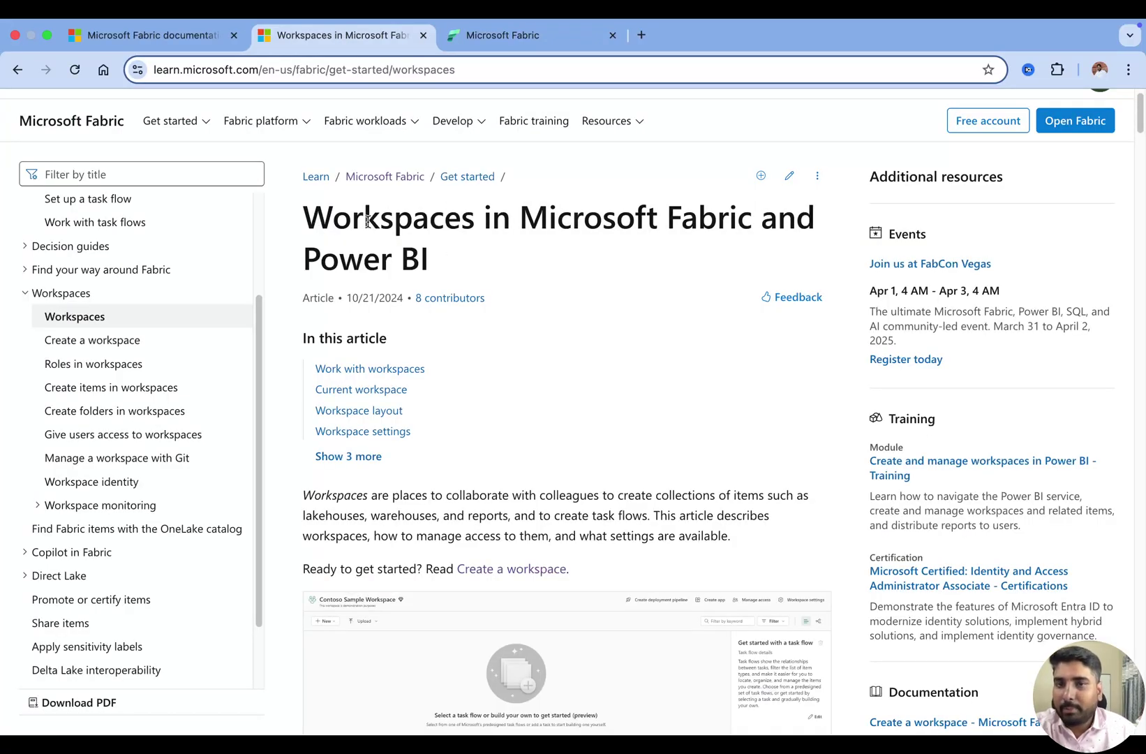
drag(305, 221, 394, 258)
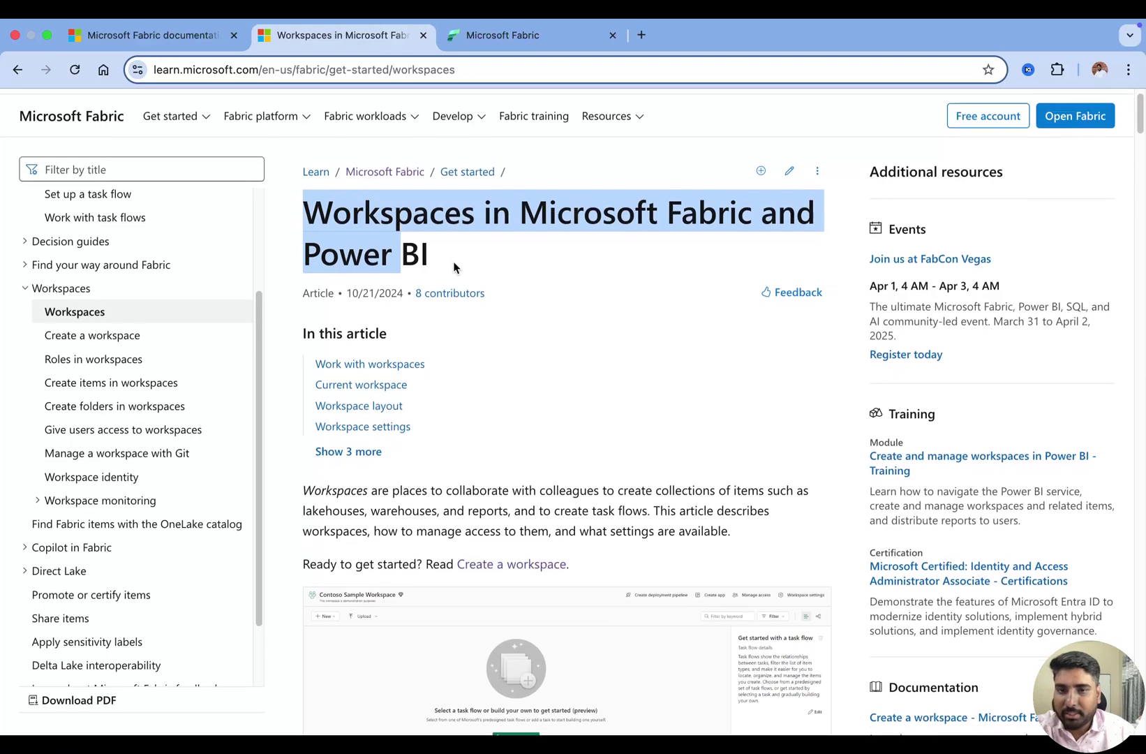
scroll(461, 268, down, 3)
scroll(466, 271, down, 2)
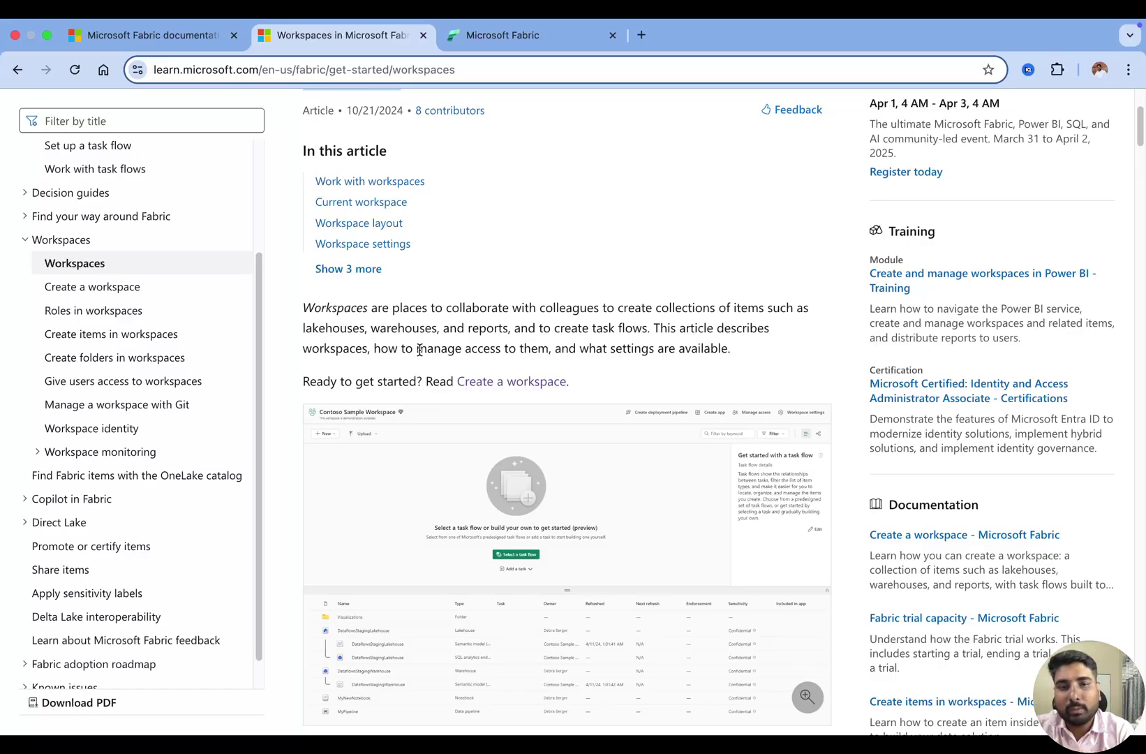
scroll(419, 349, down, 3)
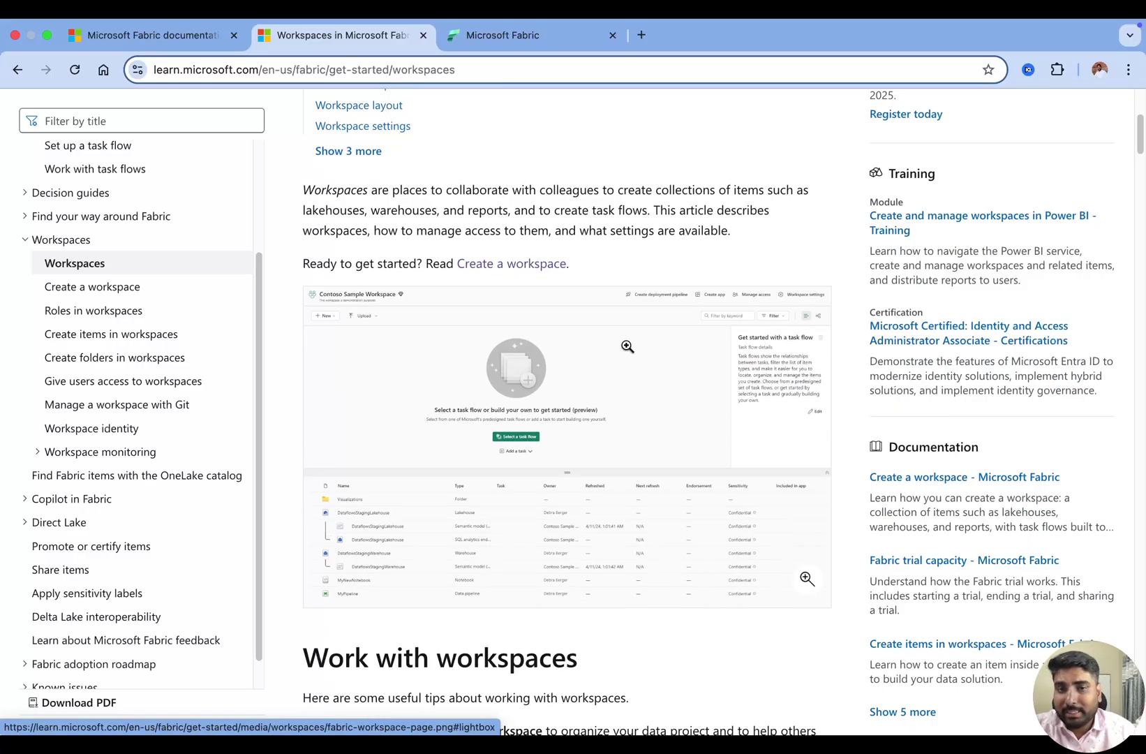
scroll(650, 407, down, 2)
scroll(651, 407, down, 9)
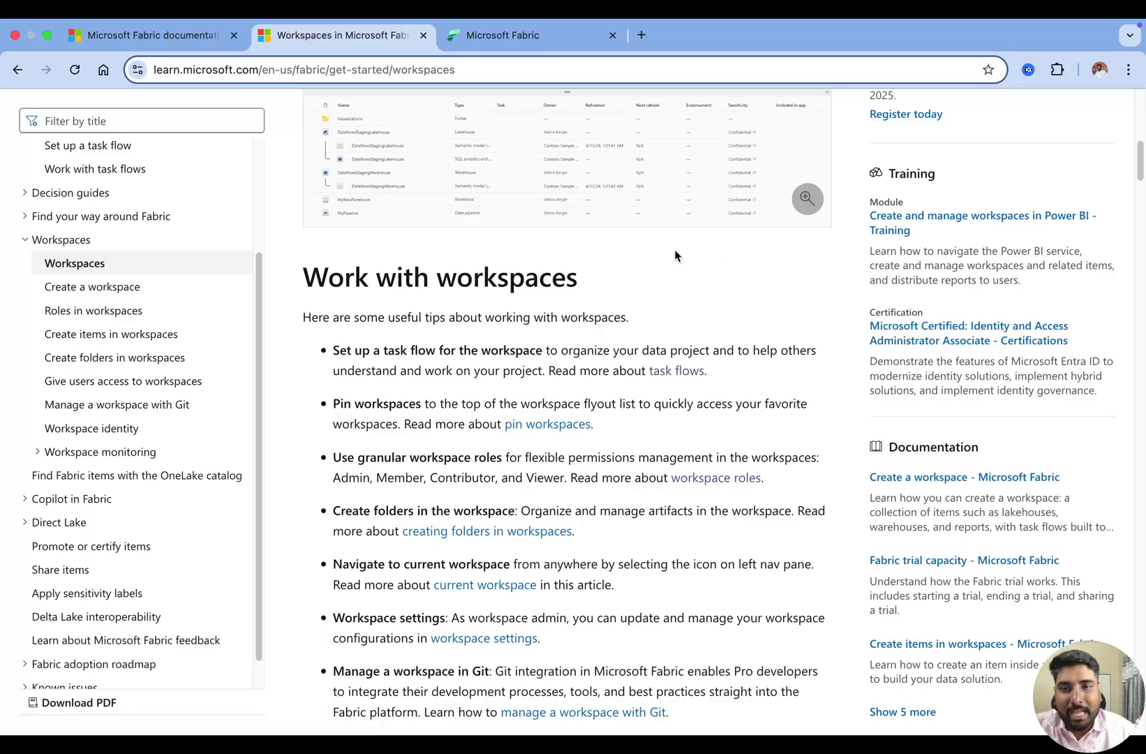
scroll(674, 249, down, 1)
scroll(712, 258, down, 3)
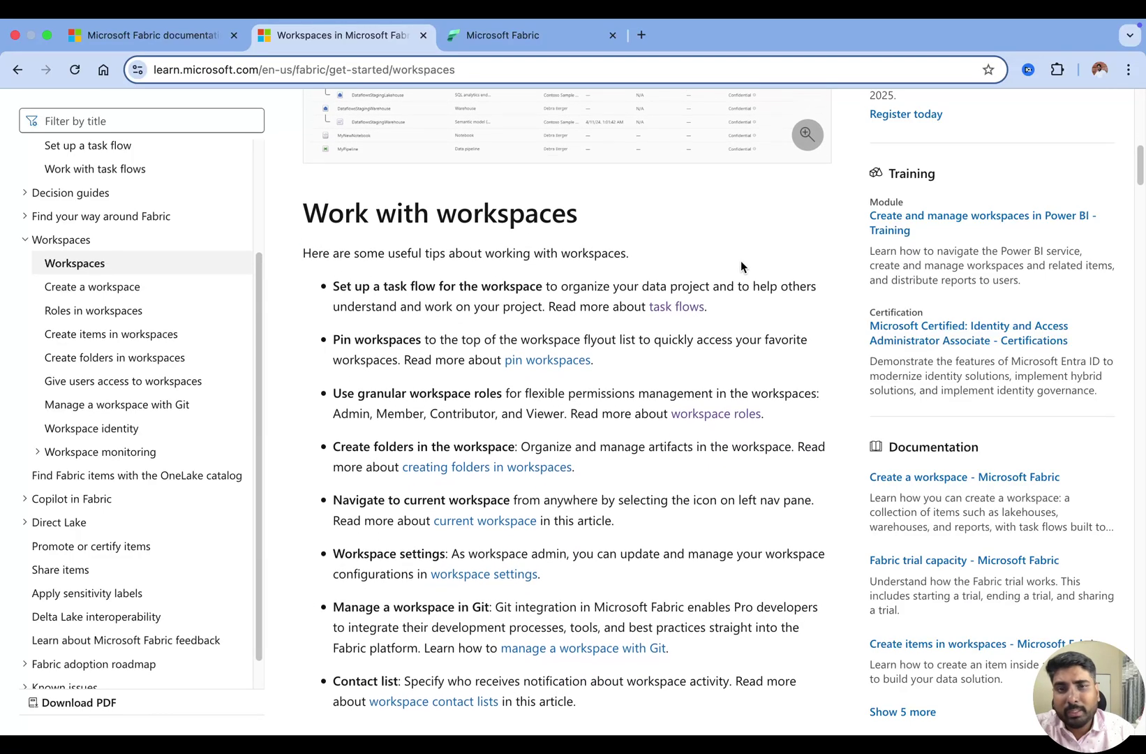
scroll(697, 261, down, 3)
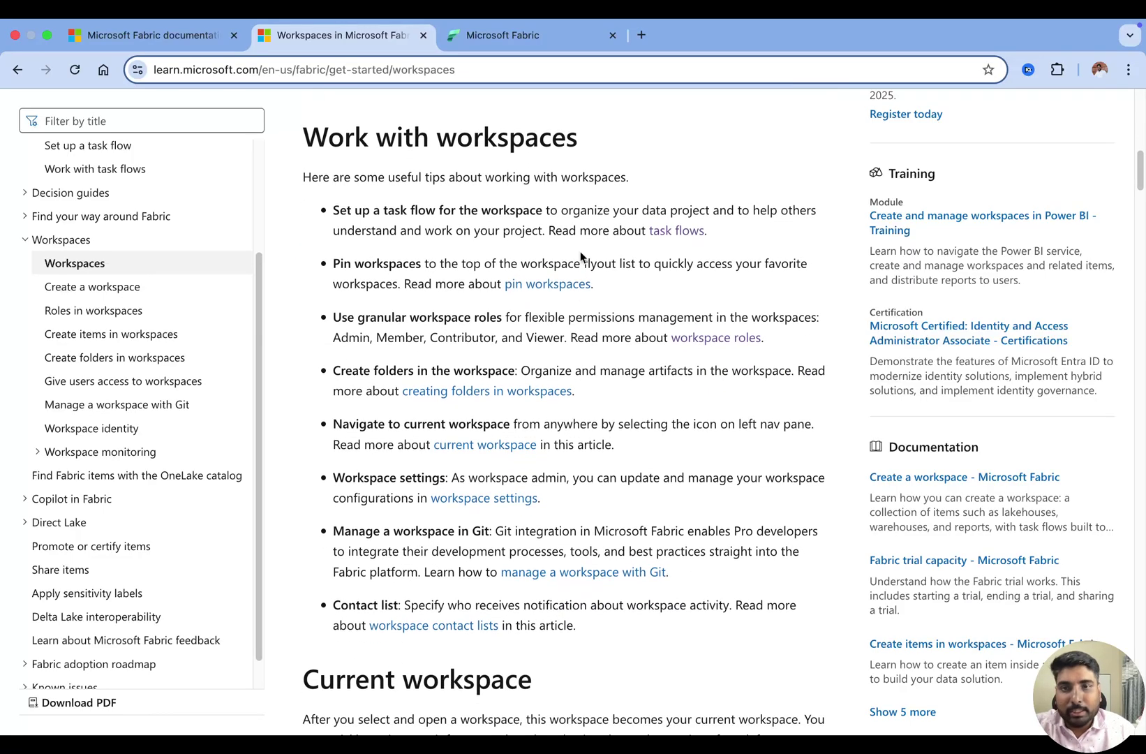
Step: Examine the Work with workspaces tips on task flows, granular workspace roles, workspace settings and managing a workspace in Git
drag(388, 214, 533, 214)
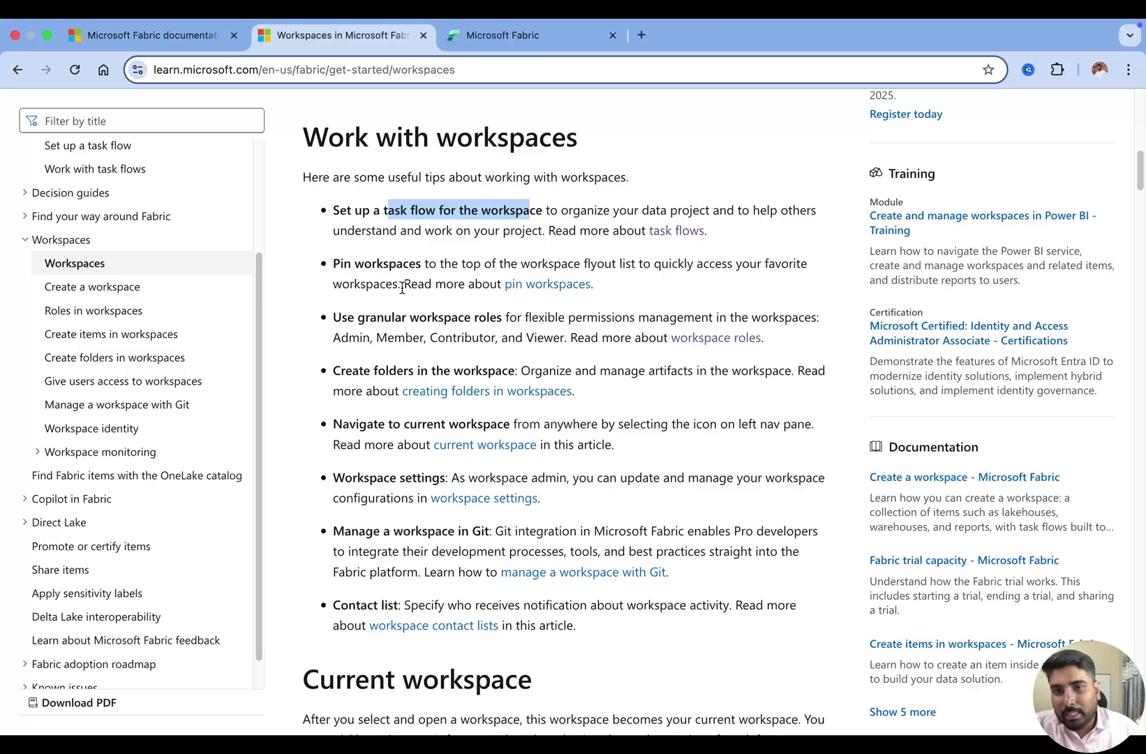
drag(358, 320, 504, 320)
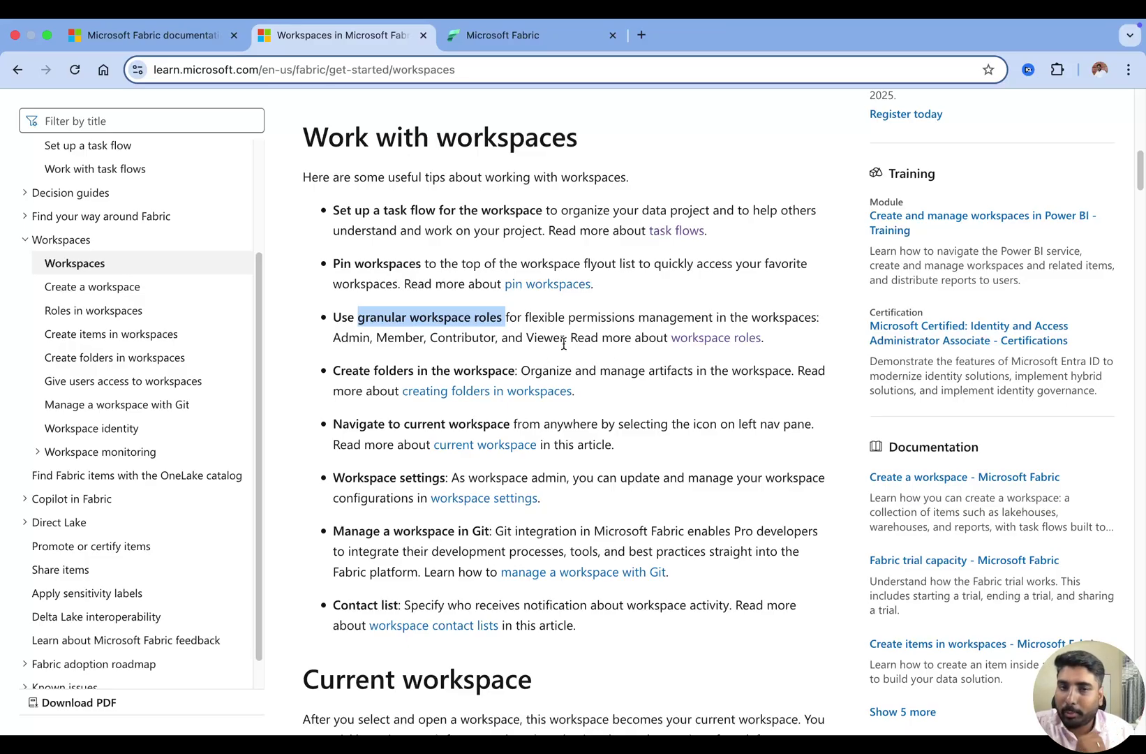
drag(566, 338, 332, 338)
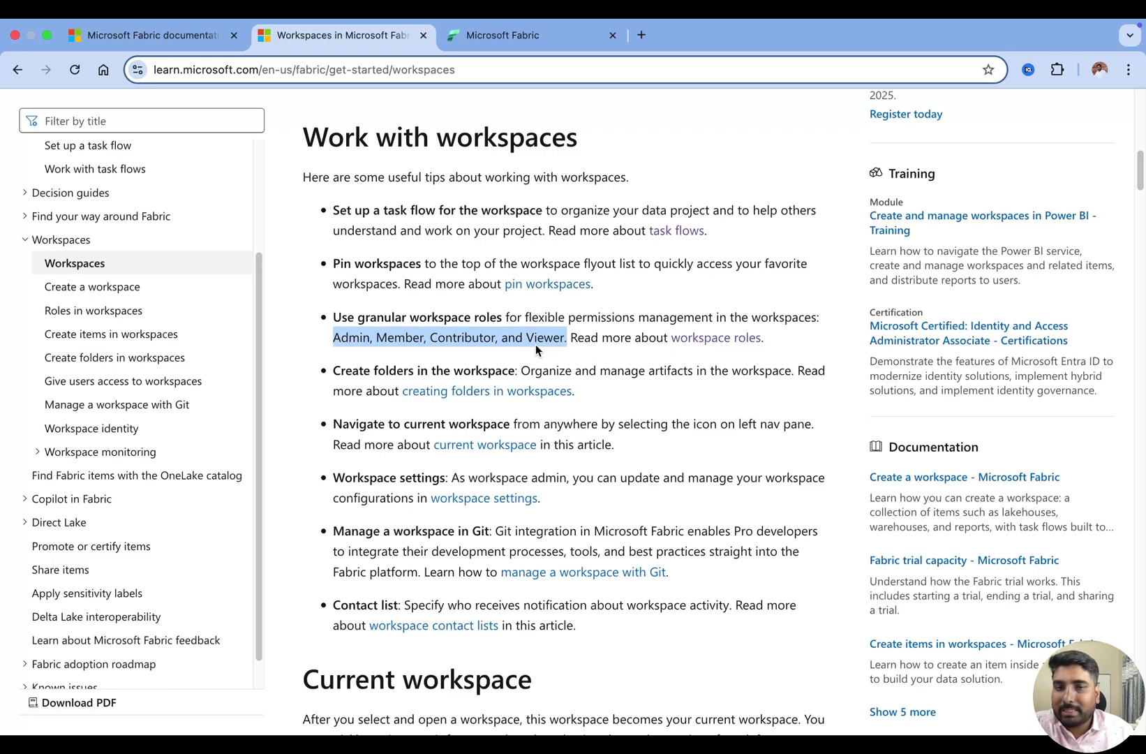
scroll(572, 394, down, 2)
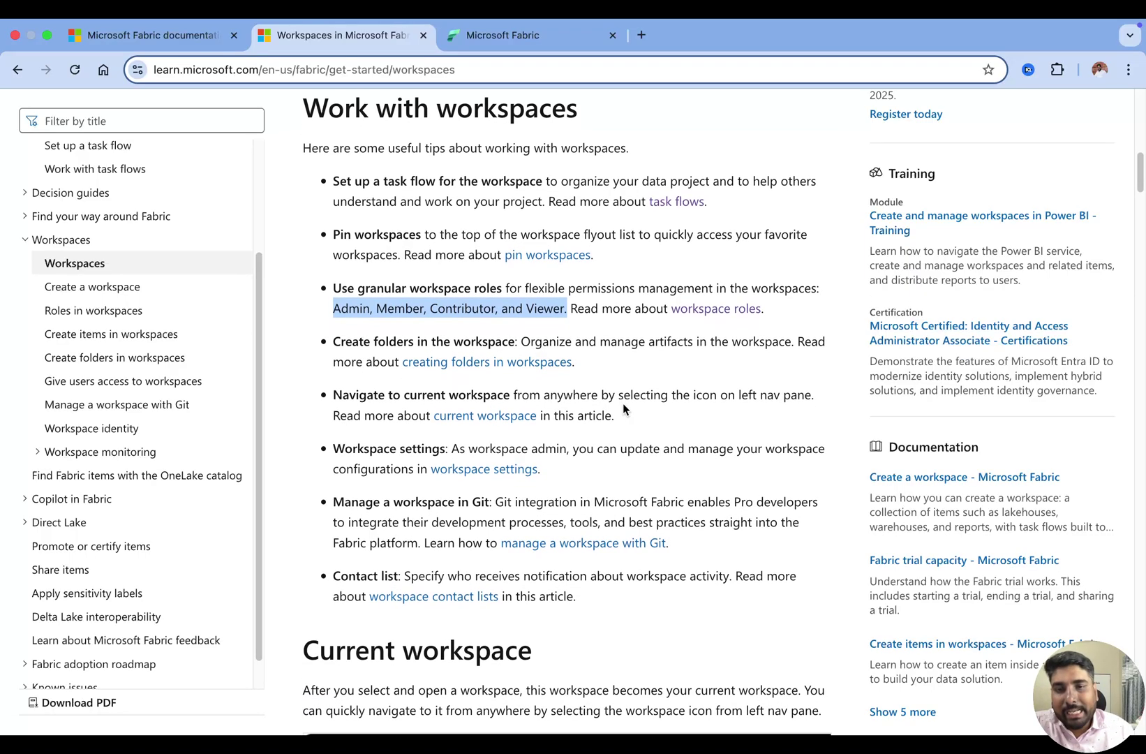
scroll(593, 395, down, 5)
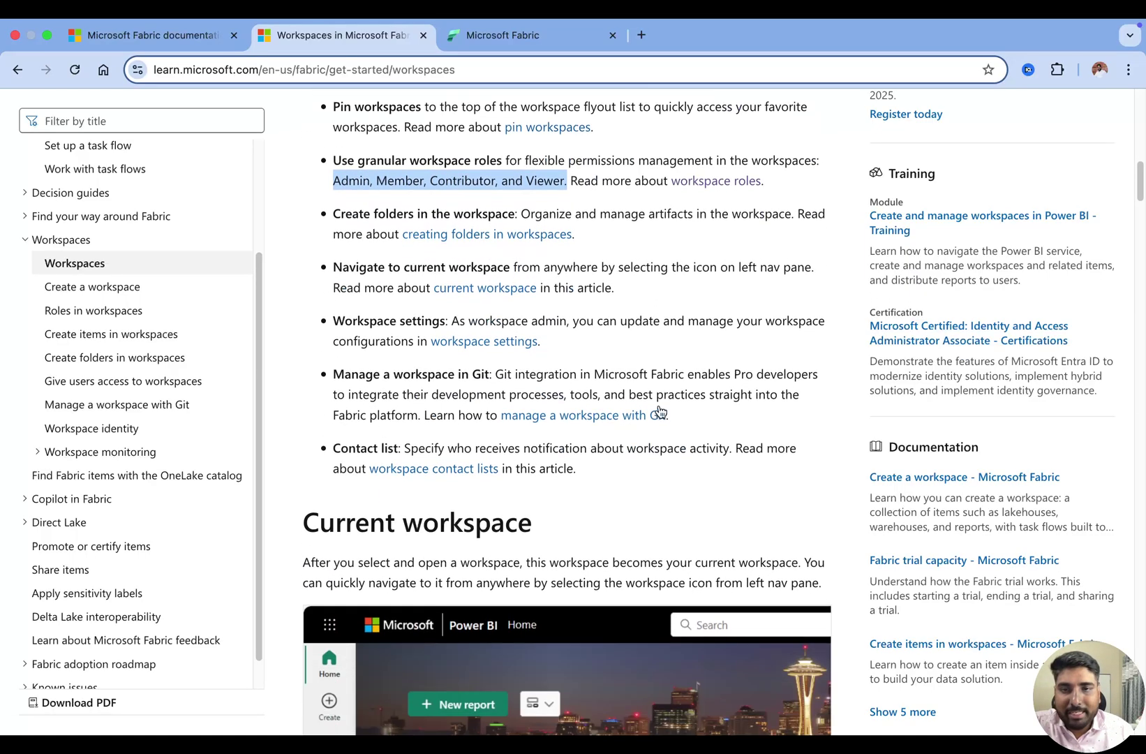
scroll(588, 389, down, 1)
drag(344, 300, 423, 303)
drag(366, 362, 462, 362)
scroll(517, 380, down, 5)
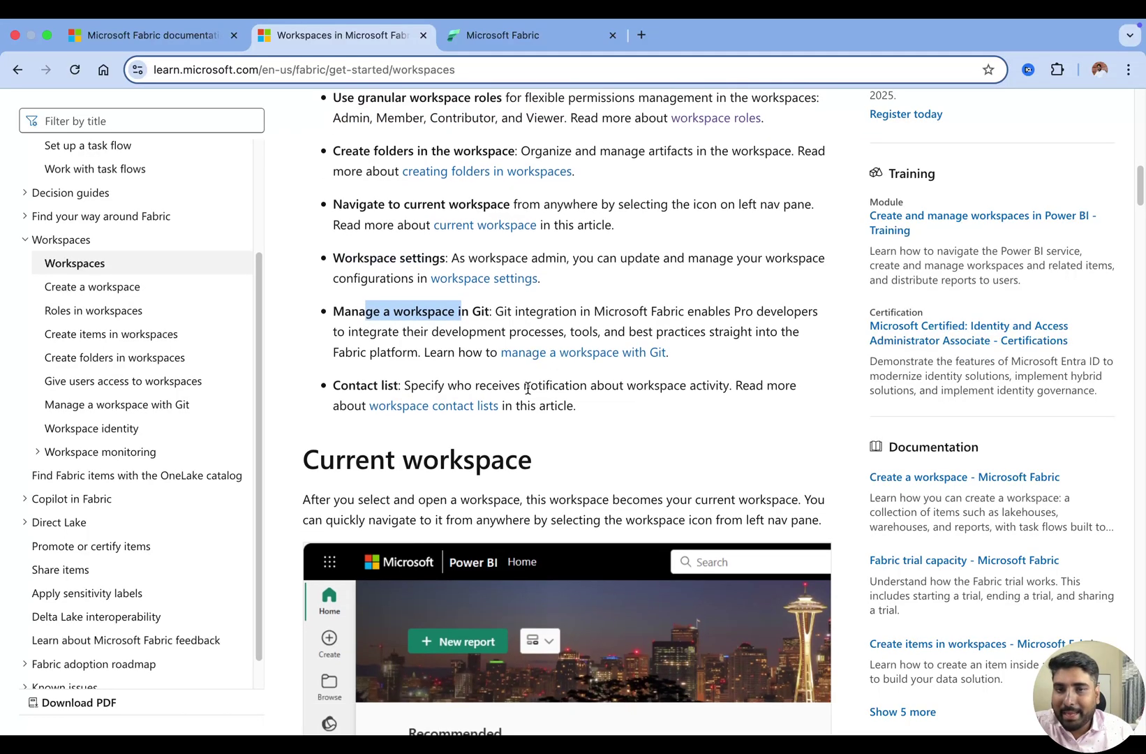
Step: Examine the Current workspace and Workspace layout sections of the article, including their screenshots
scroll(535, 383, down, 9)
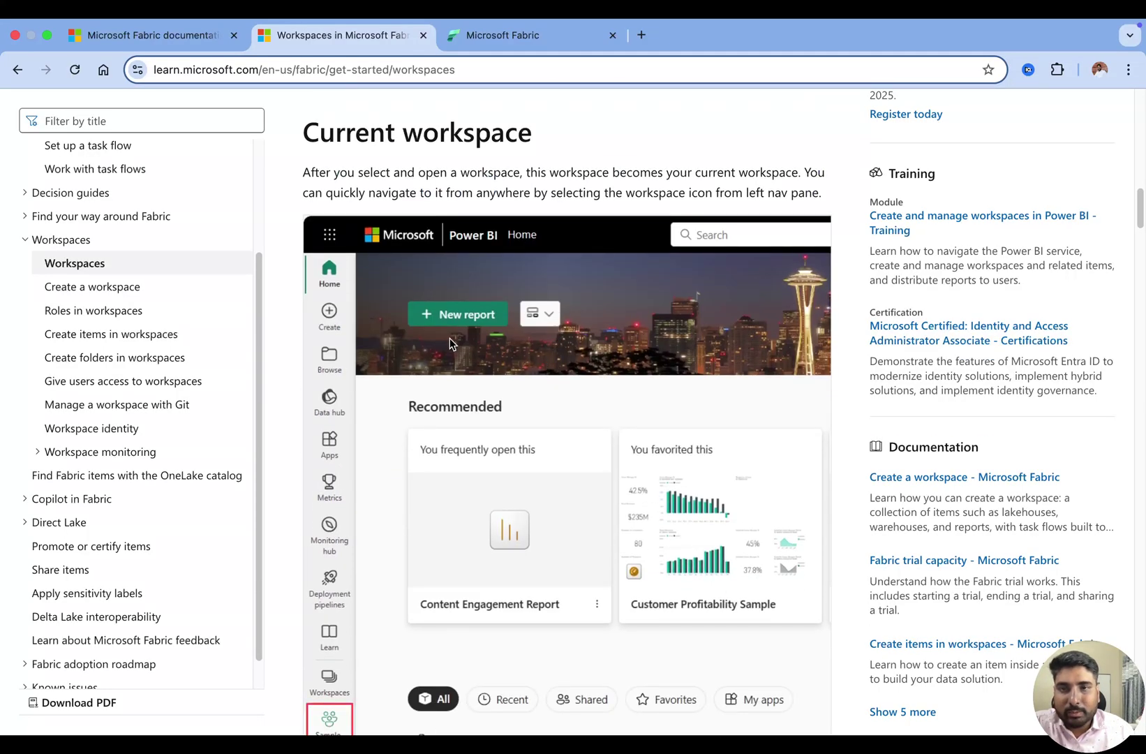
scroll(530, 445, down, 15)
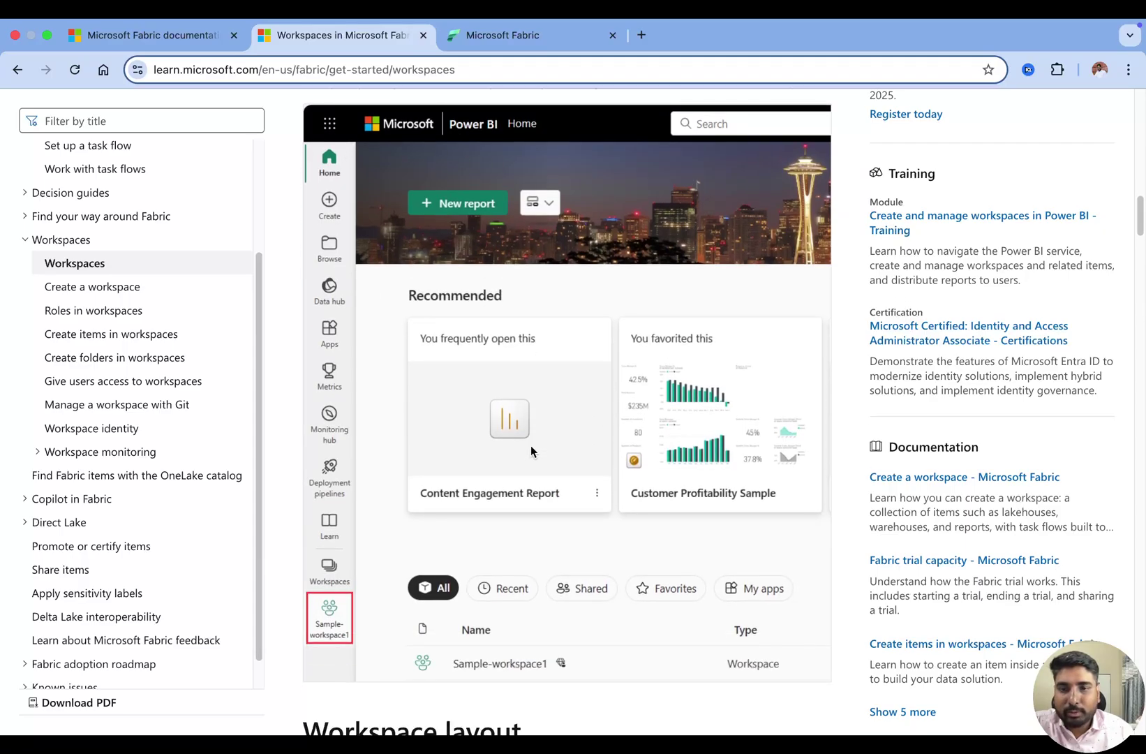
scroll(569, 439, down, 6)
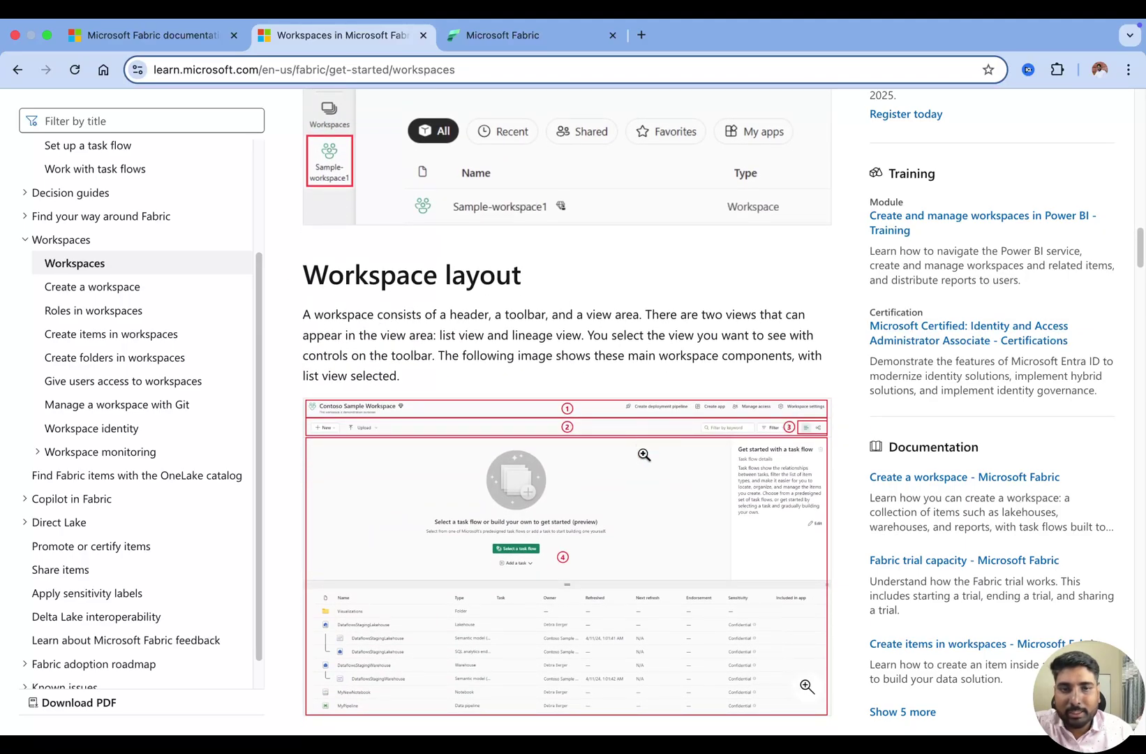
scroll(631, 364, up, 2)
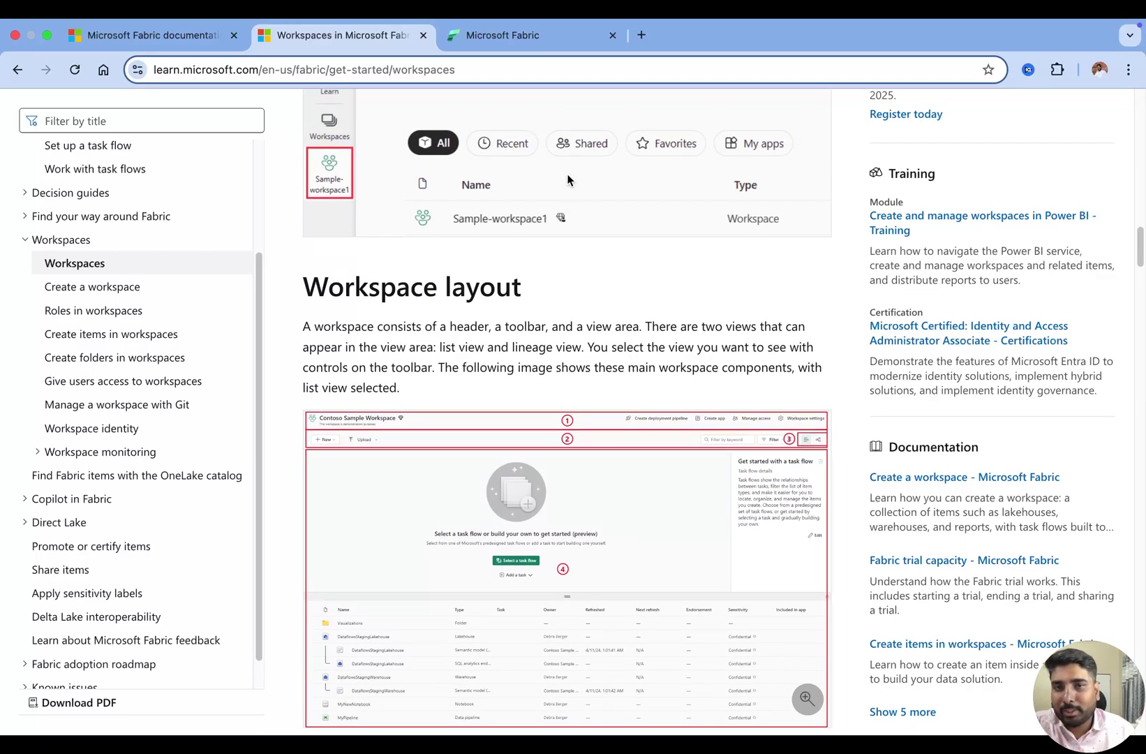
Step: Return to the Microsoft Fabric home page and open the Data Engineering experience
click(493, 46)
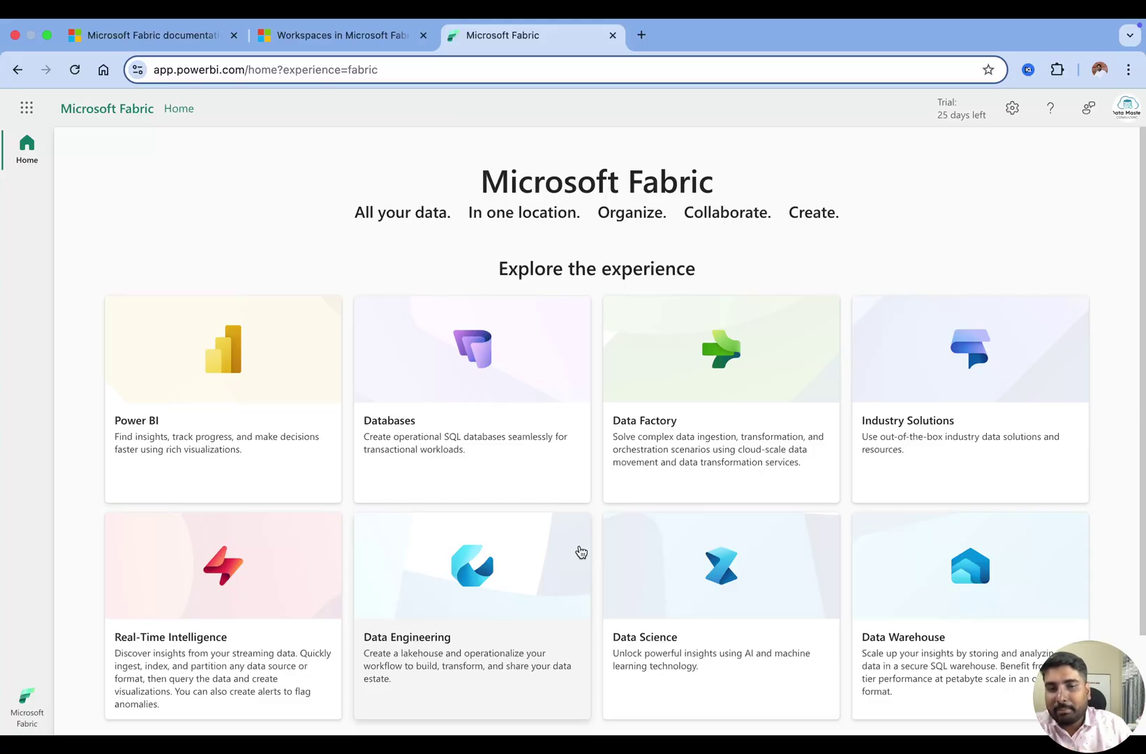
scroll(558, 566, down, 1)
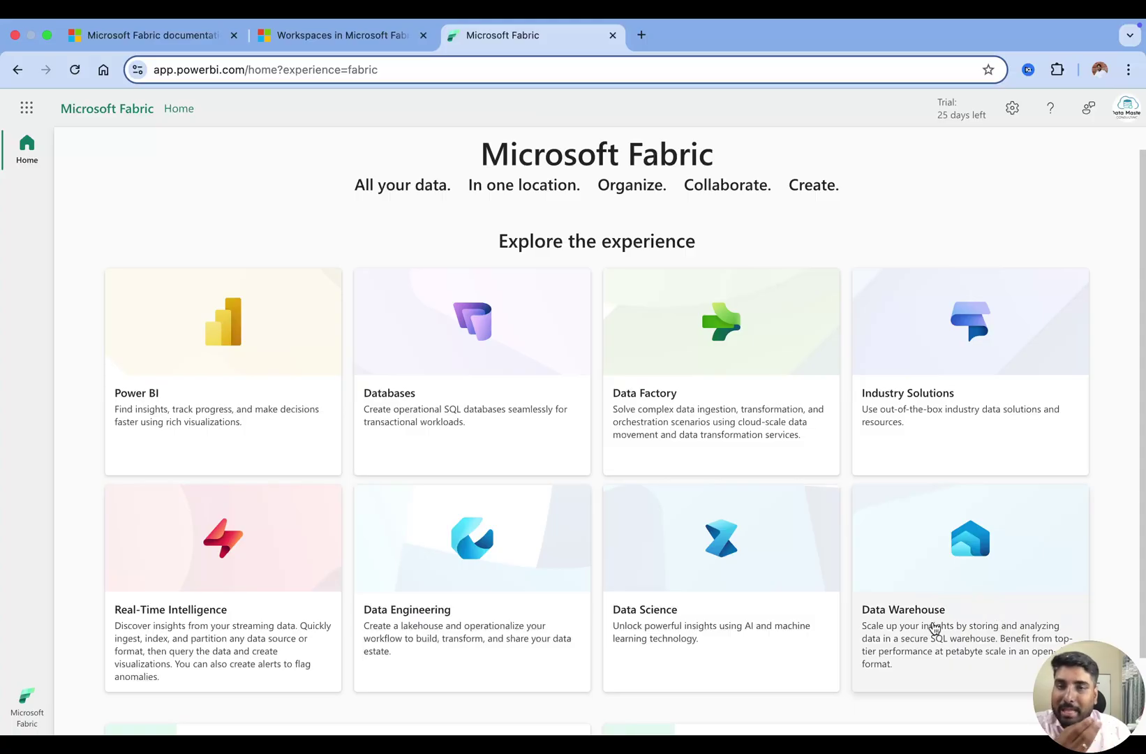
click(462, 574)
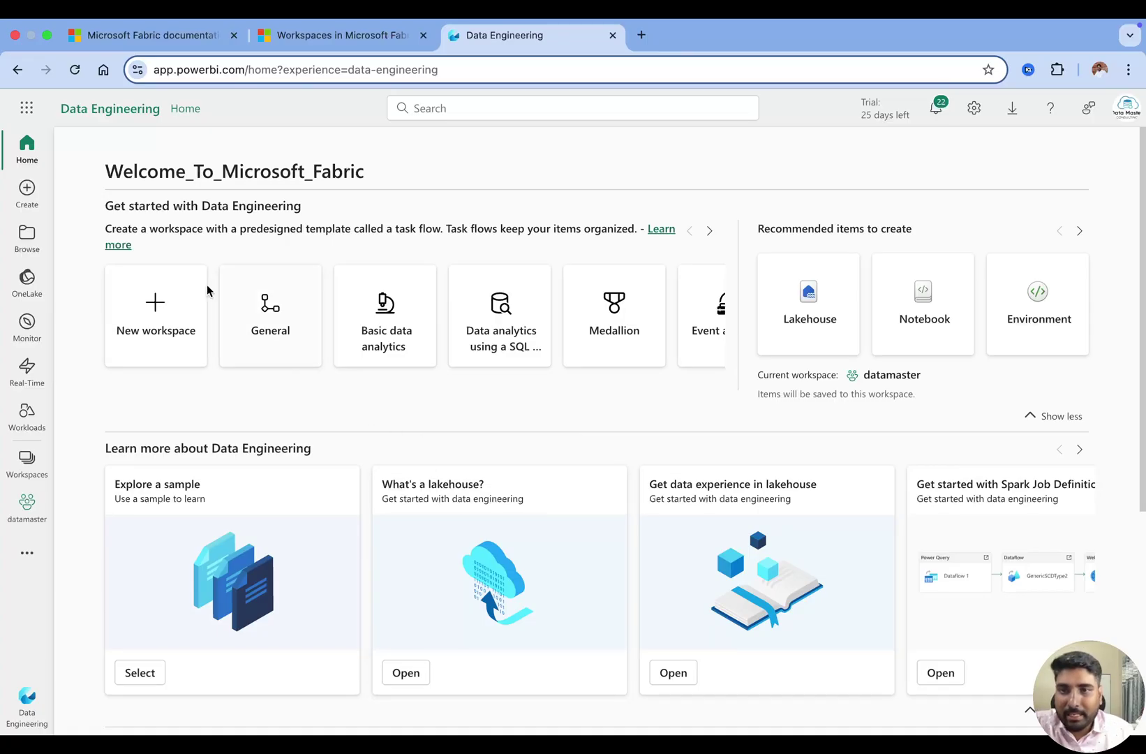
drag(109, 176, 355, 178)
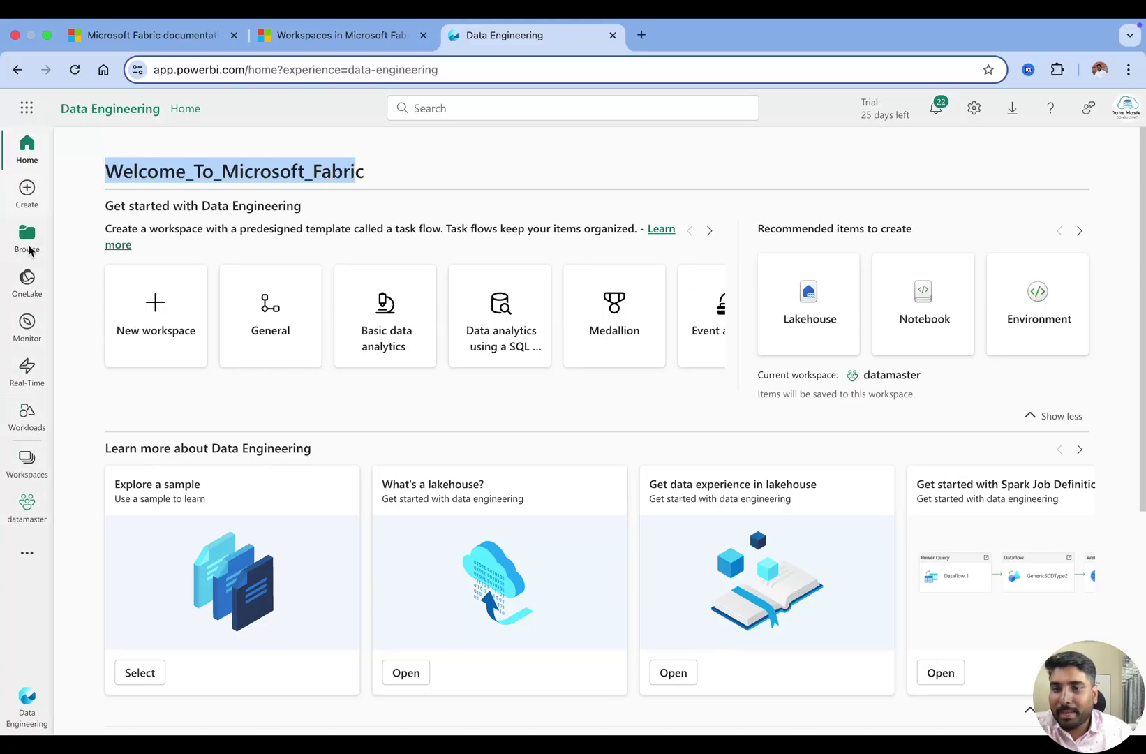
Step: Start creating a new workspace and name it datamaster_youtube
click(26, 463)
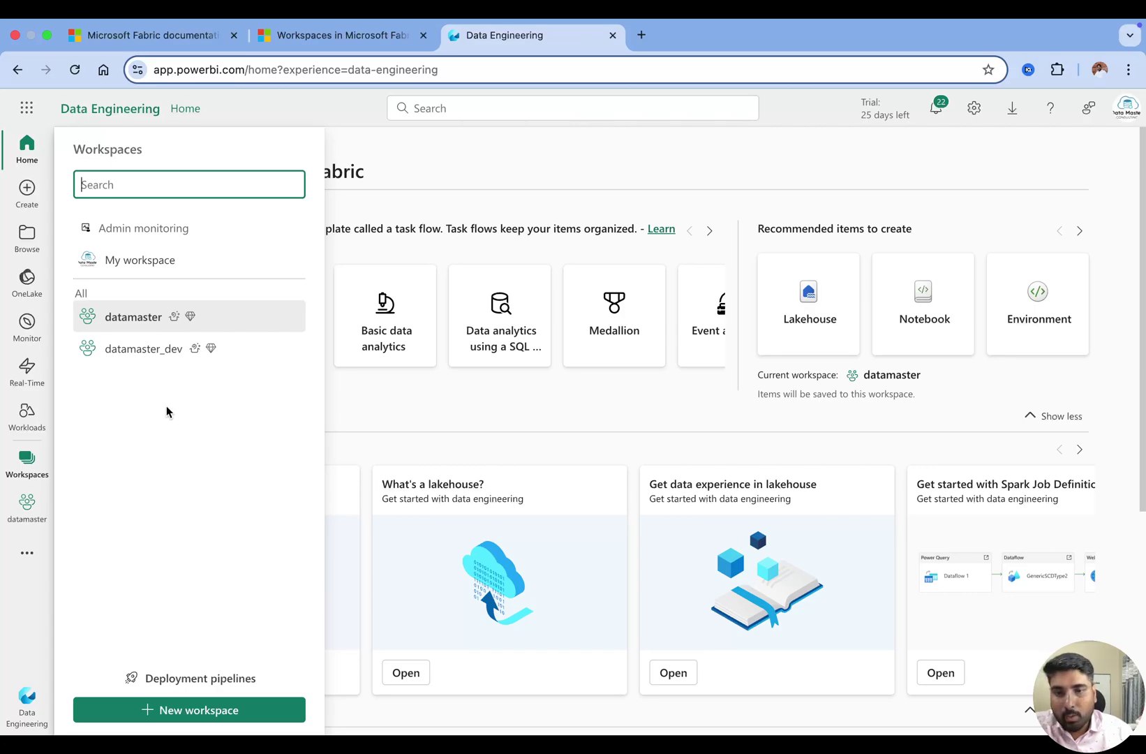
click(198, 710)
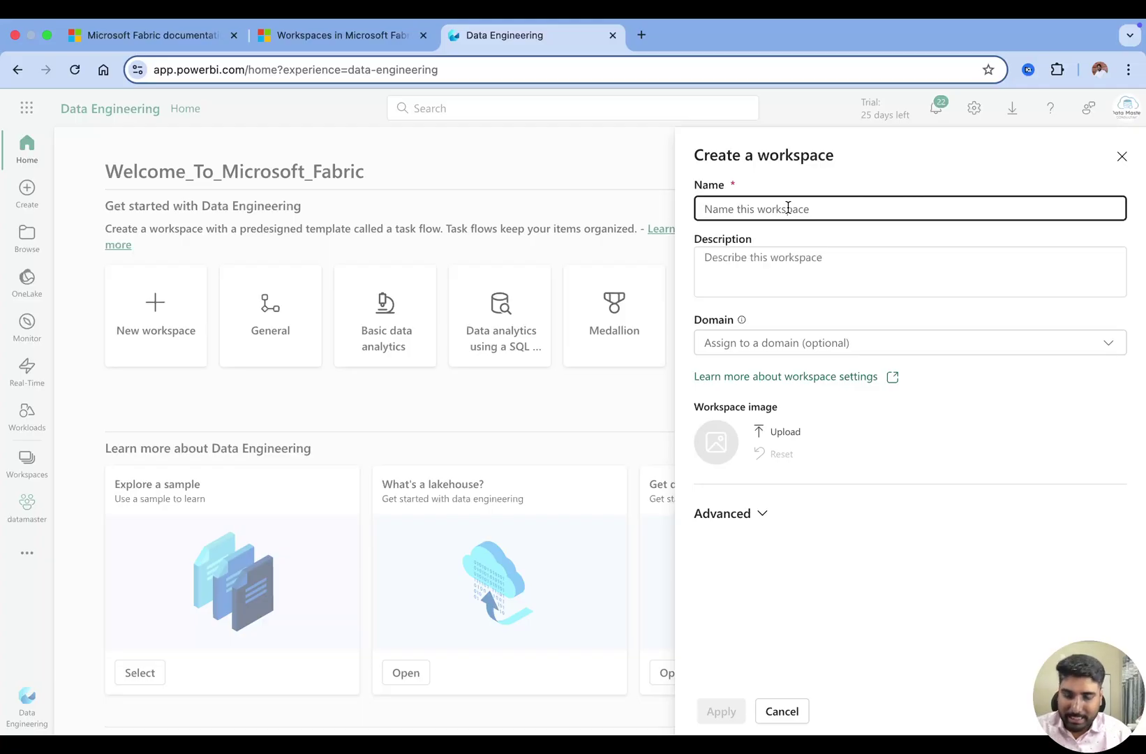
text(datamaster_youtube)
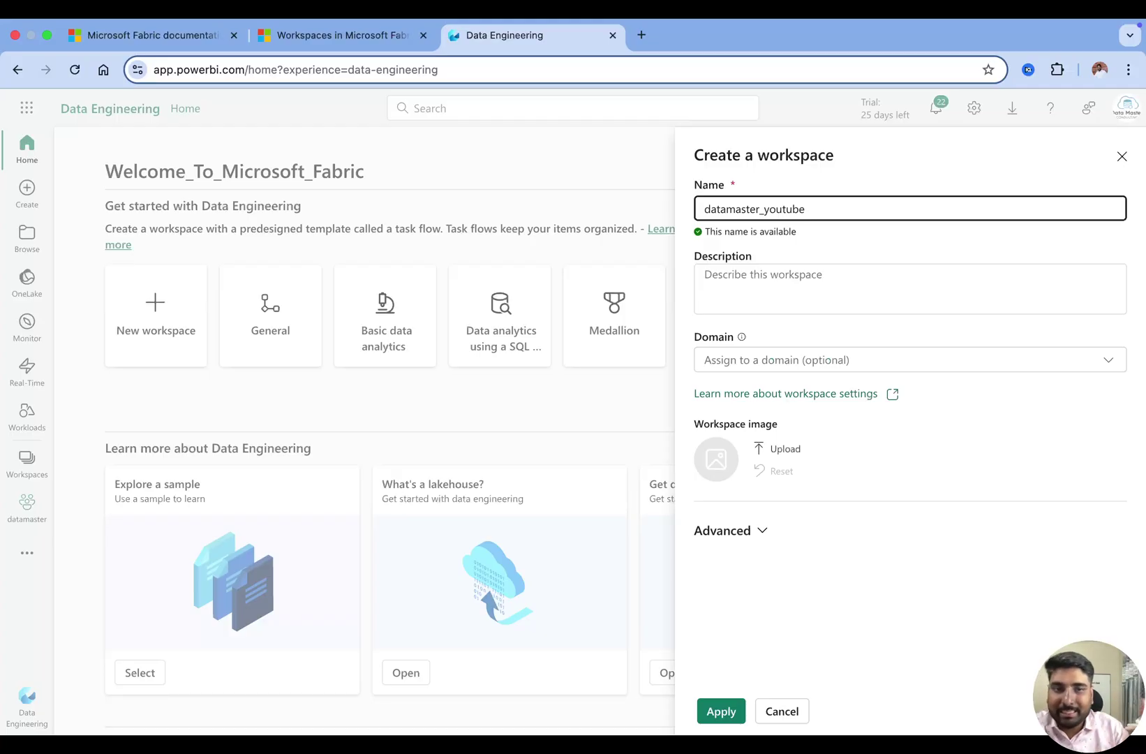
Step: Enter "This workspace for my youtube channel" as the description of the new workspace
click(872, 288)
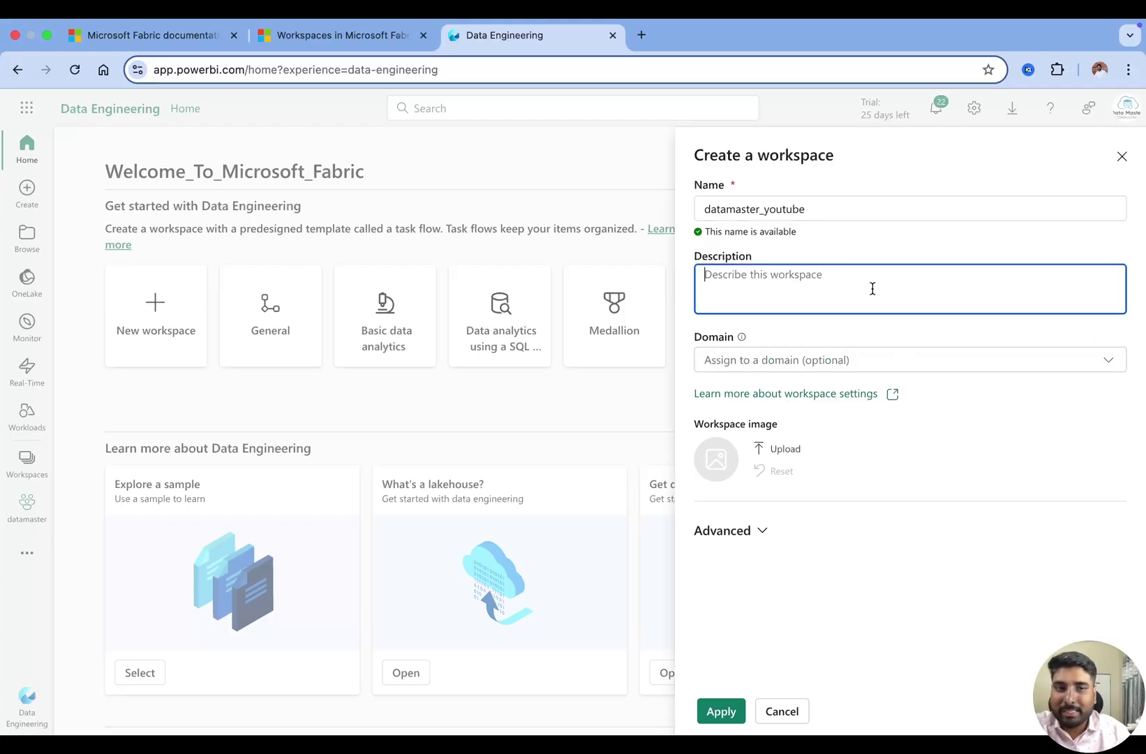
text(You)
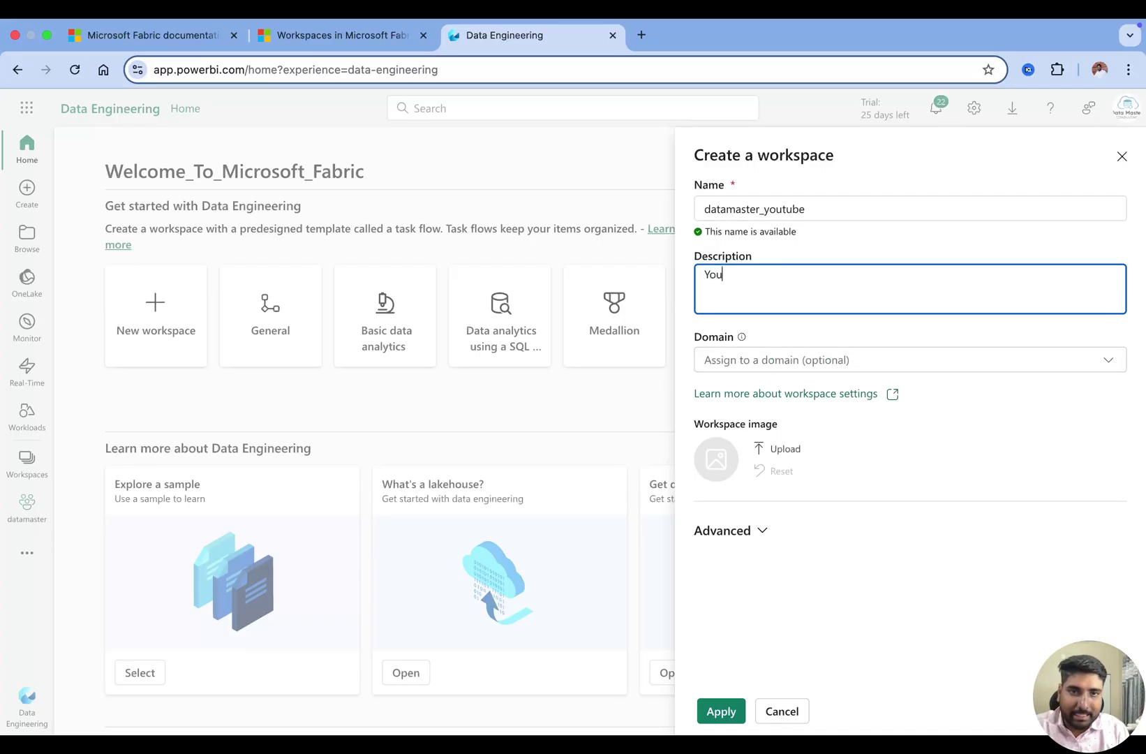
key(BackSpace)
key(BackSpace)
text(This )
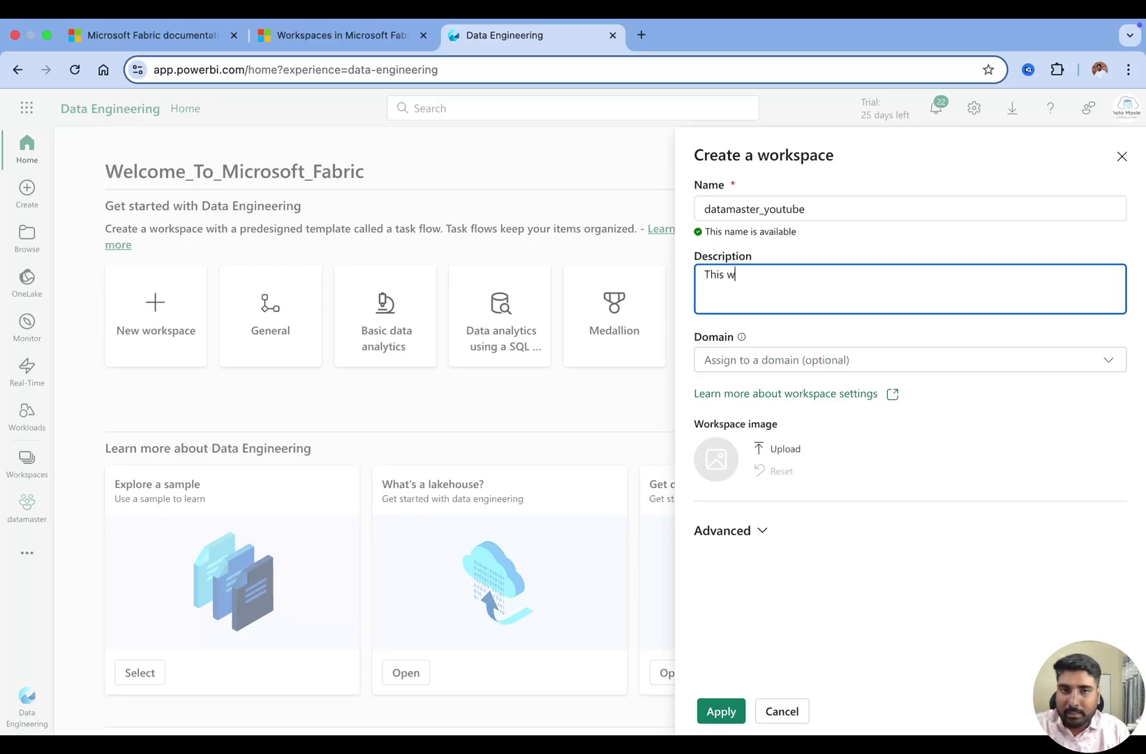
text(works)
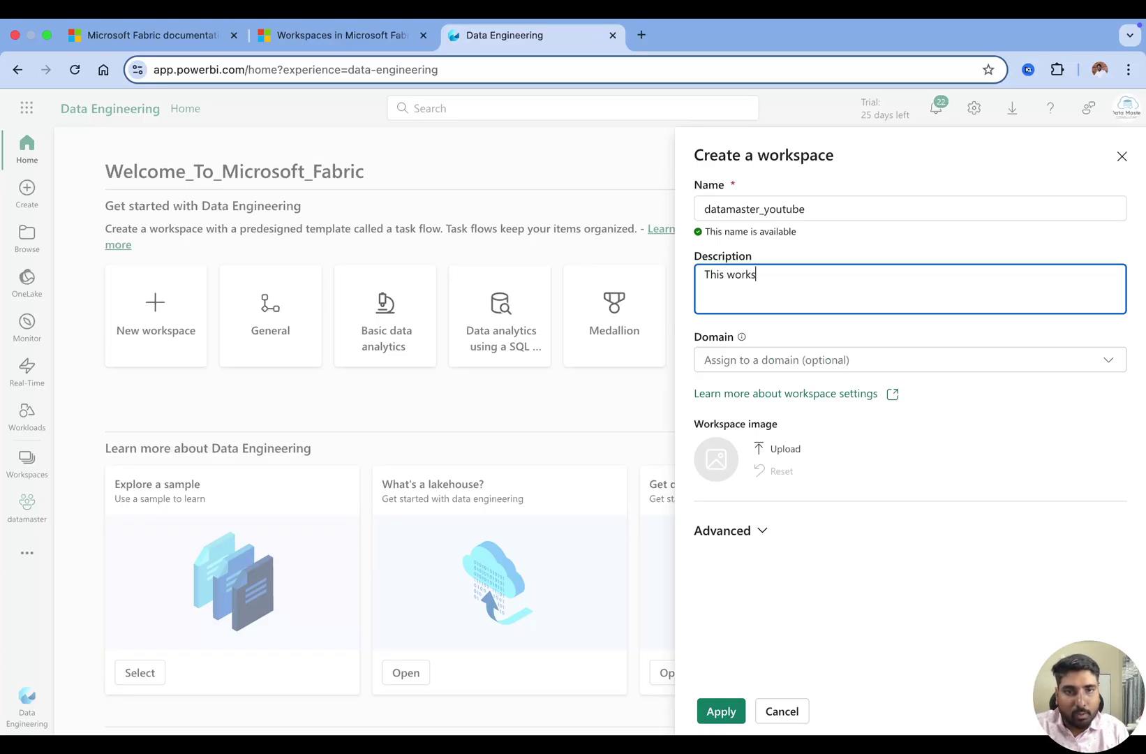
text(pace for my youtube channel)
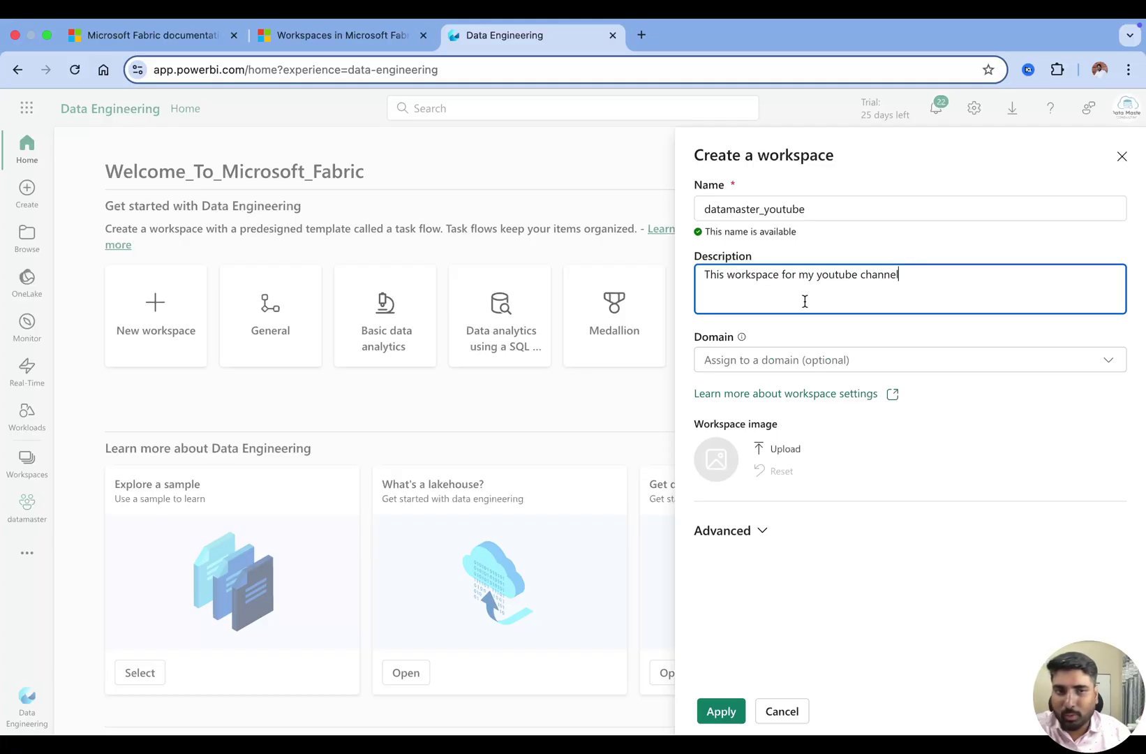
Step: Check the domain choices for the new workspace and expand its advanced settings
click(865, 370)
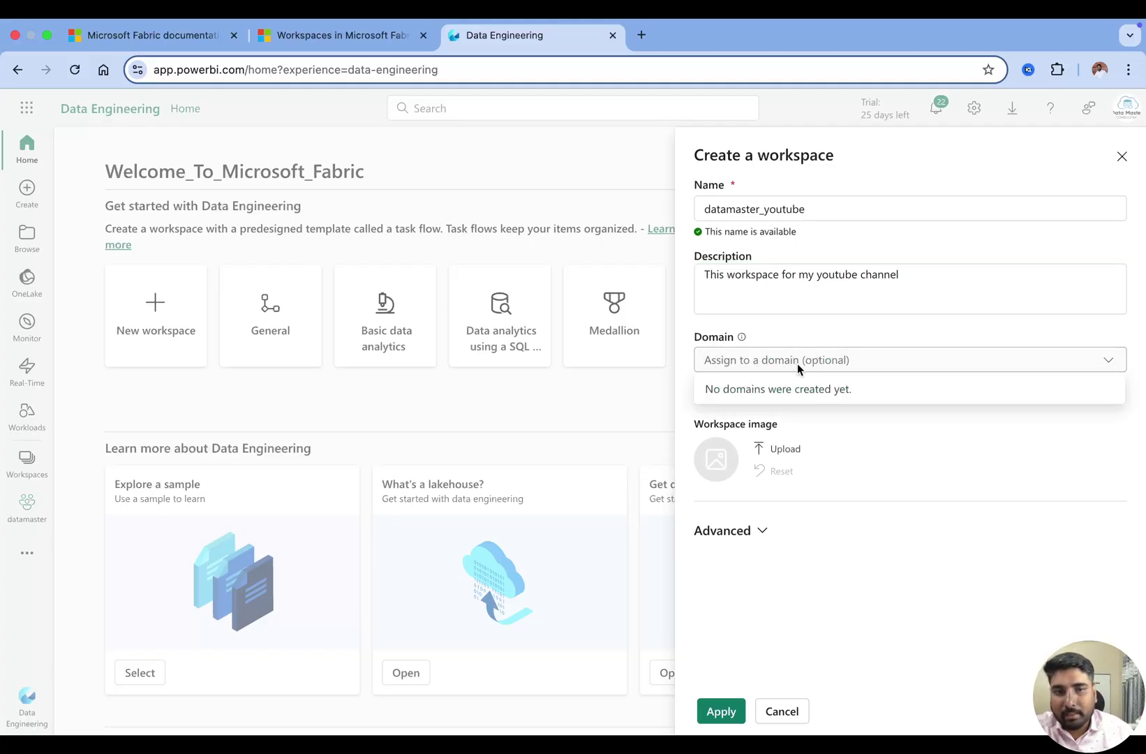
click(739, 363)
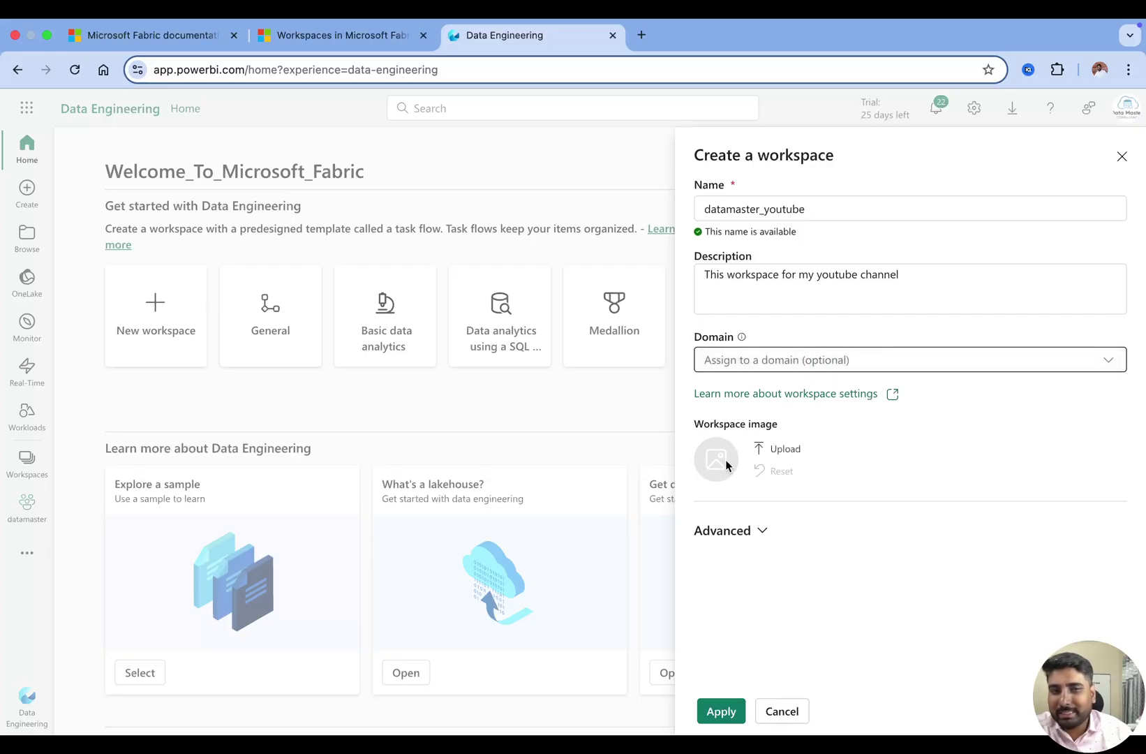
click(761, 529)
scroll(782, 531, down, 2)
scroll(747, 413, down, 3)
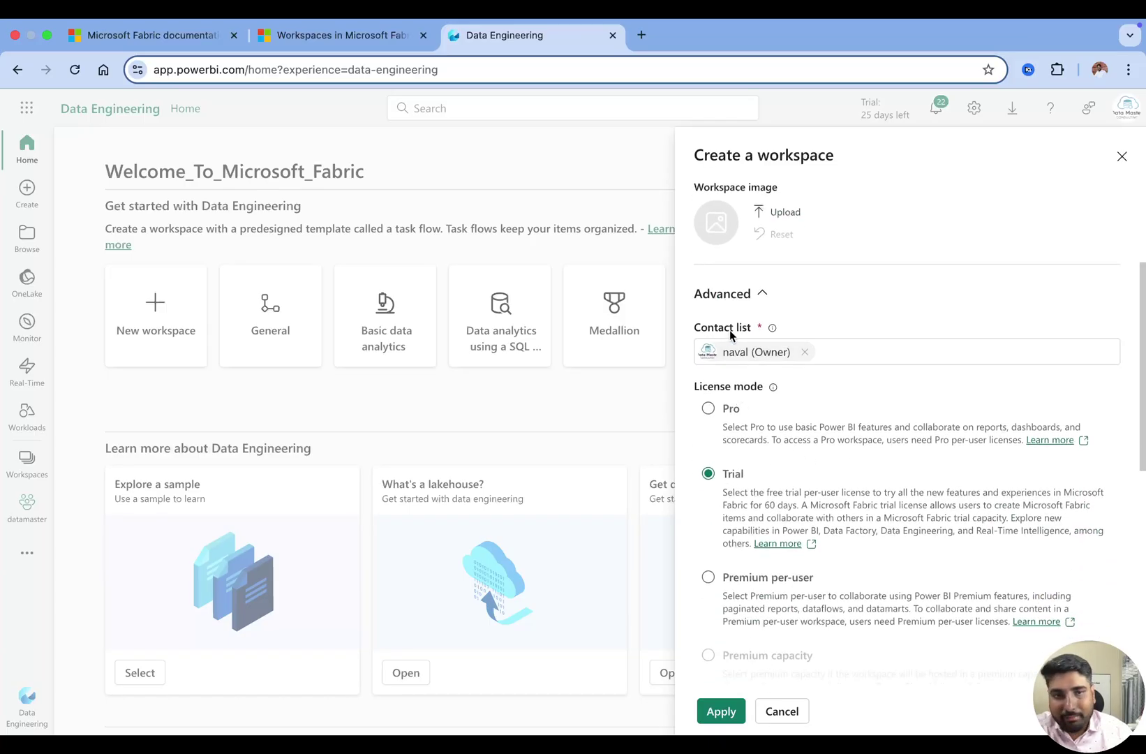
Step: Review the contact list, license modes and semantic model storage format, keep the Trial license, and create the workspace
click(738, 349)
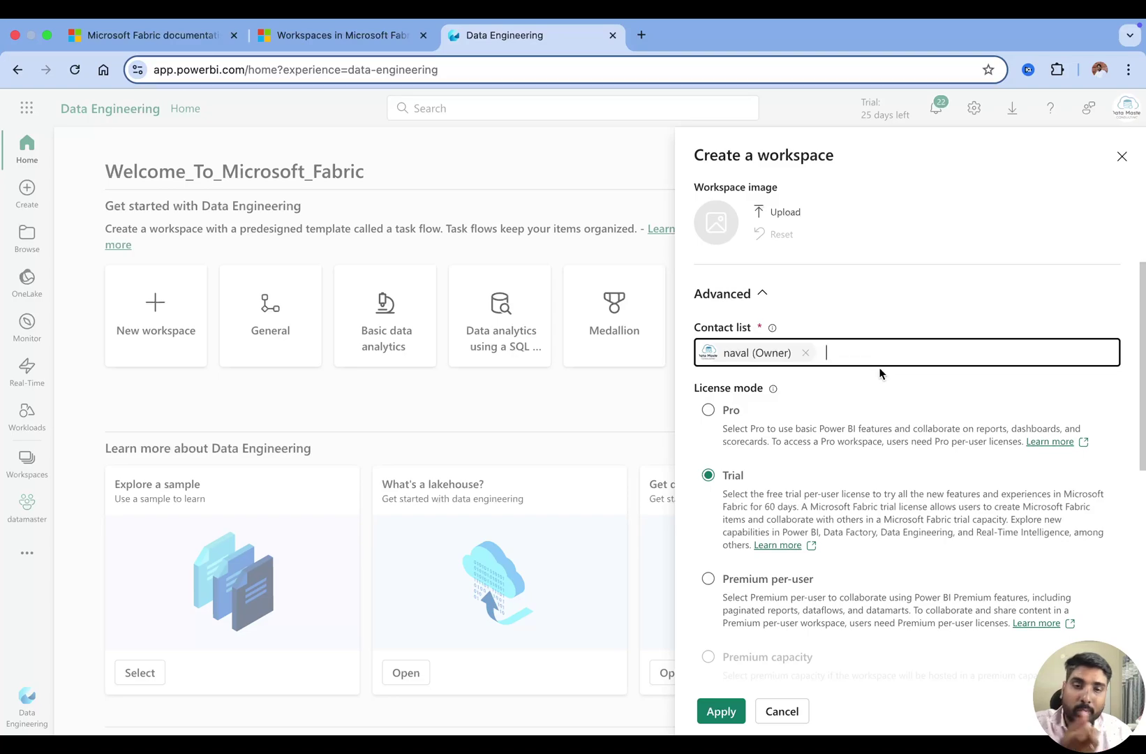
scroll(865, 401, down, 3)
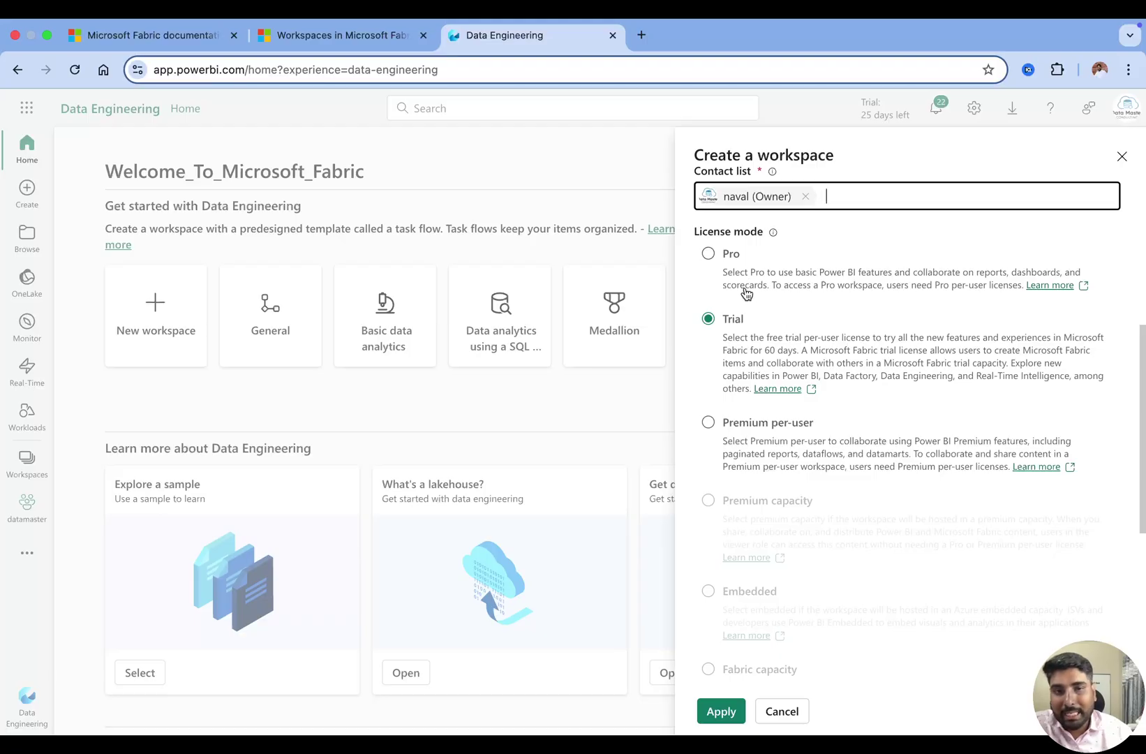
scroll(802, 447, down, 1)
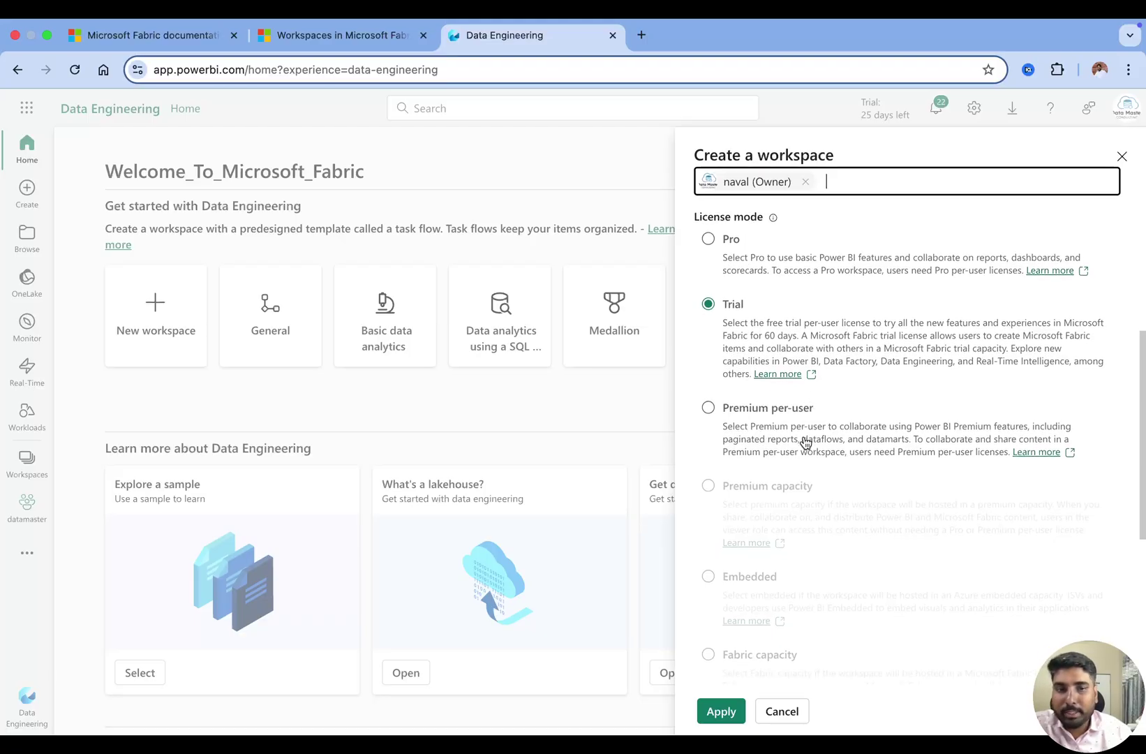
scroll(837, 496, down, 3)
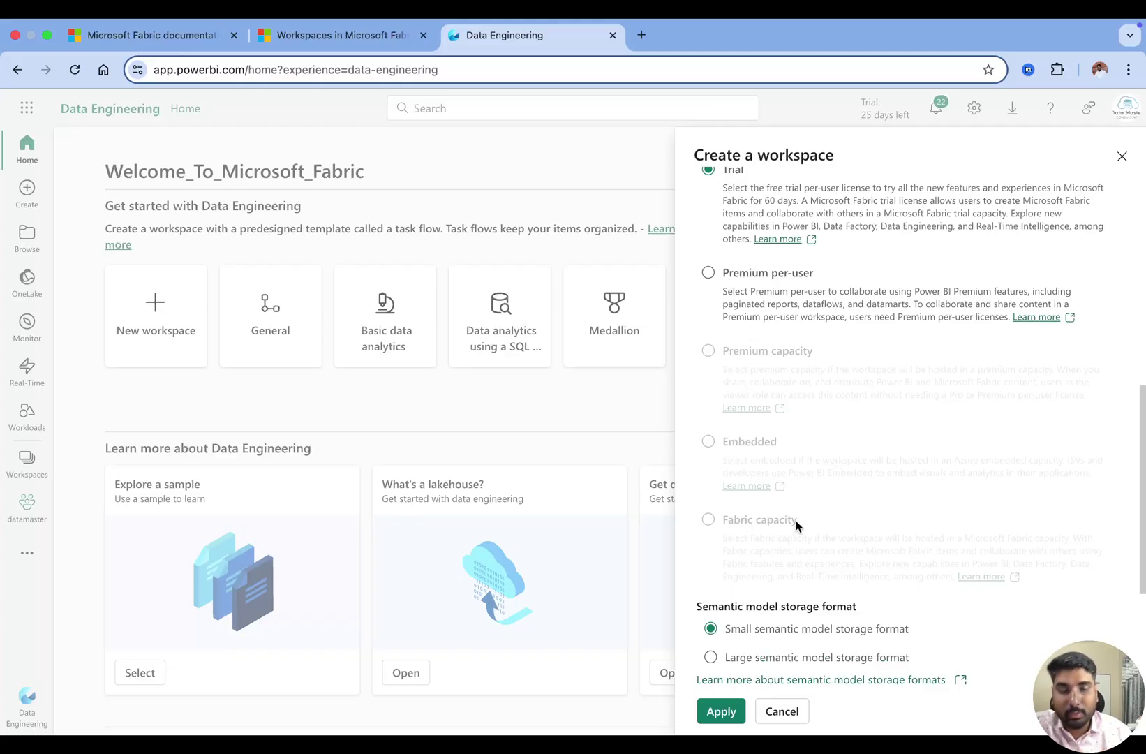
scroll(814, 514, up, 5)
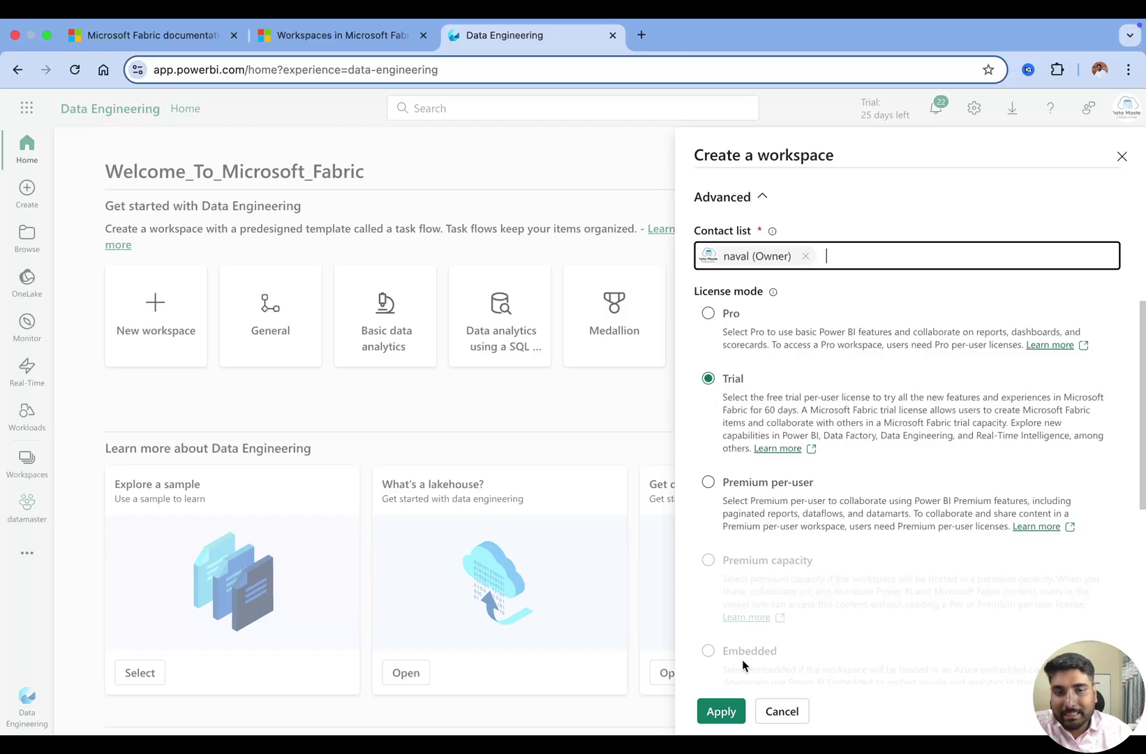
click(722, 711)
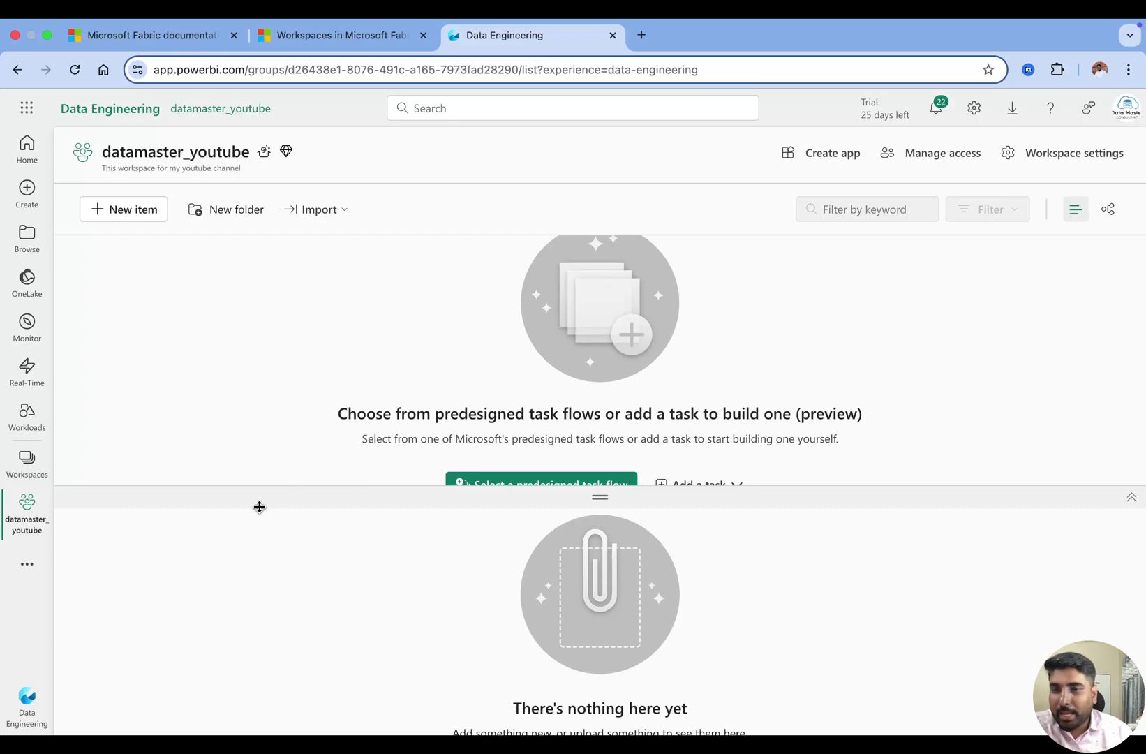
Step: Pin the datamaster_youtube workspace in the list of workspaces and close the list
click(31, 475)
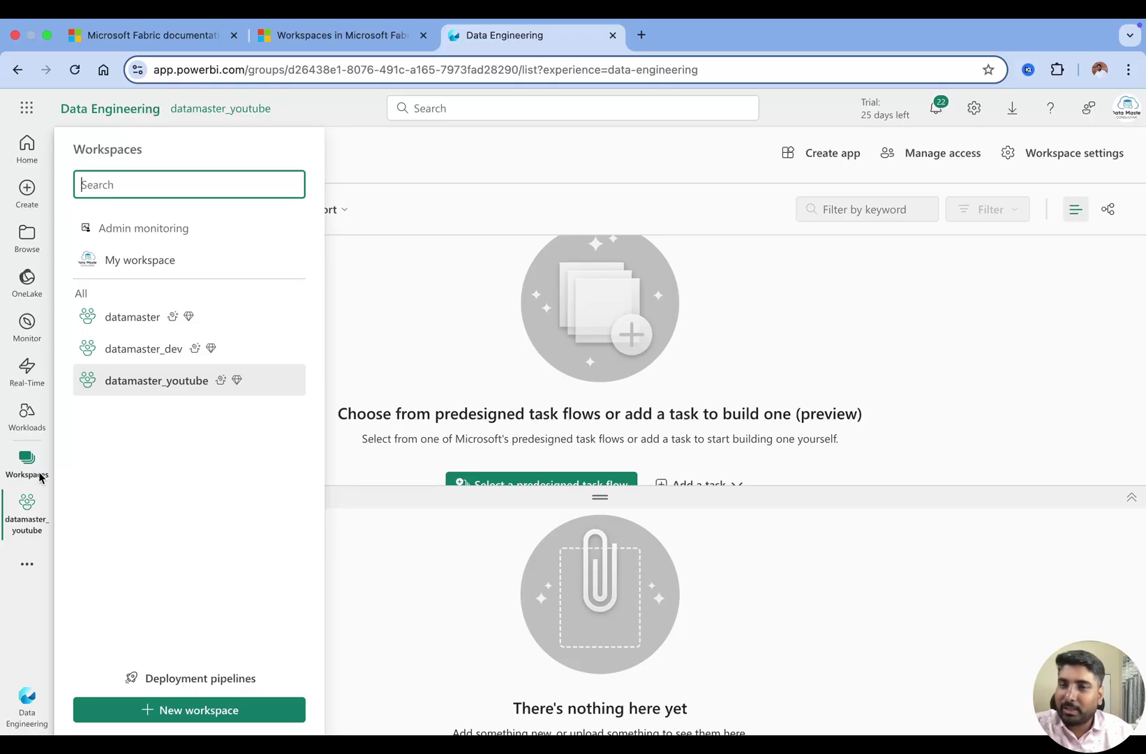
click(186, 383)
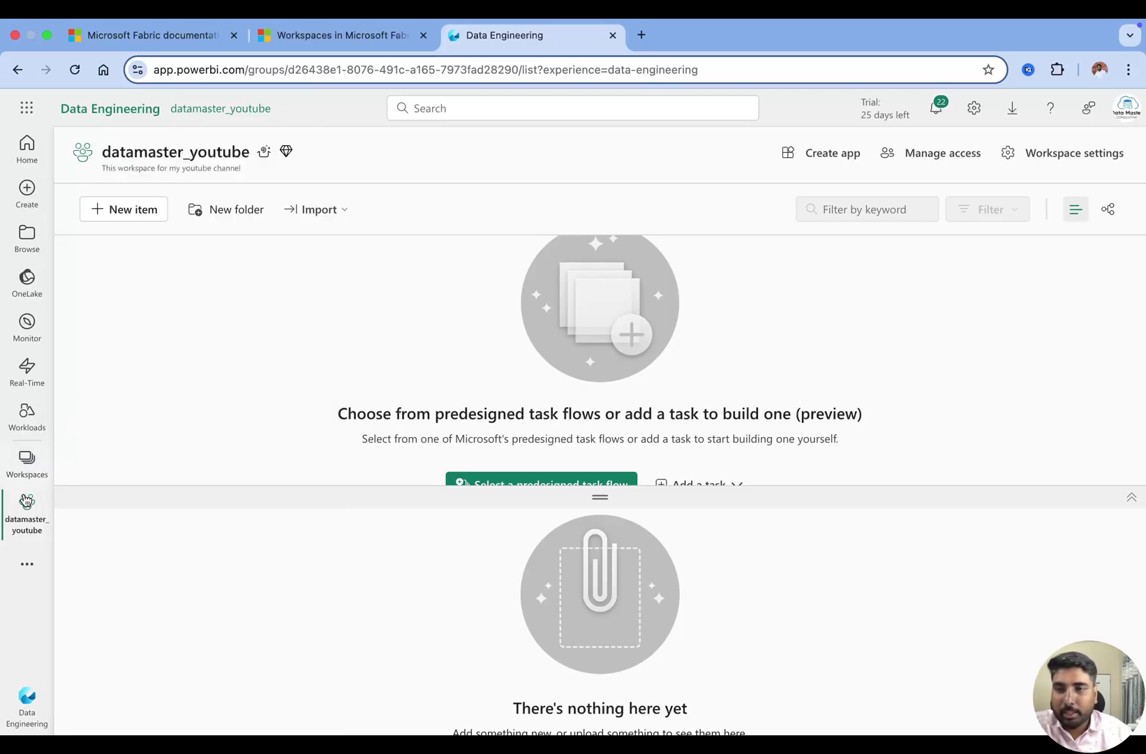
click(28, 462)
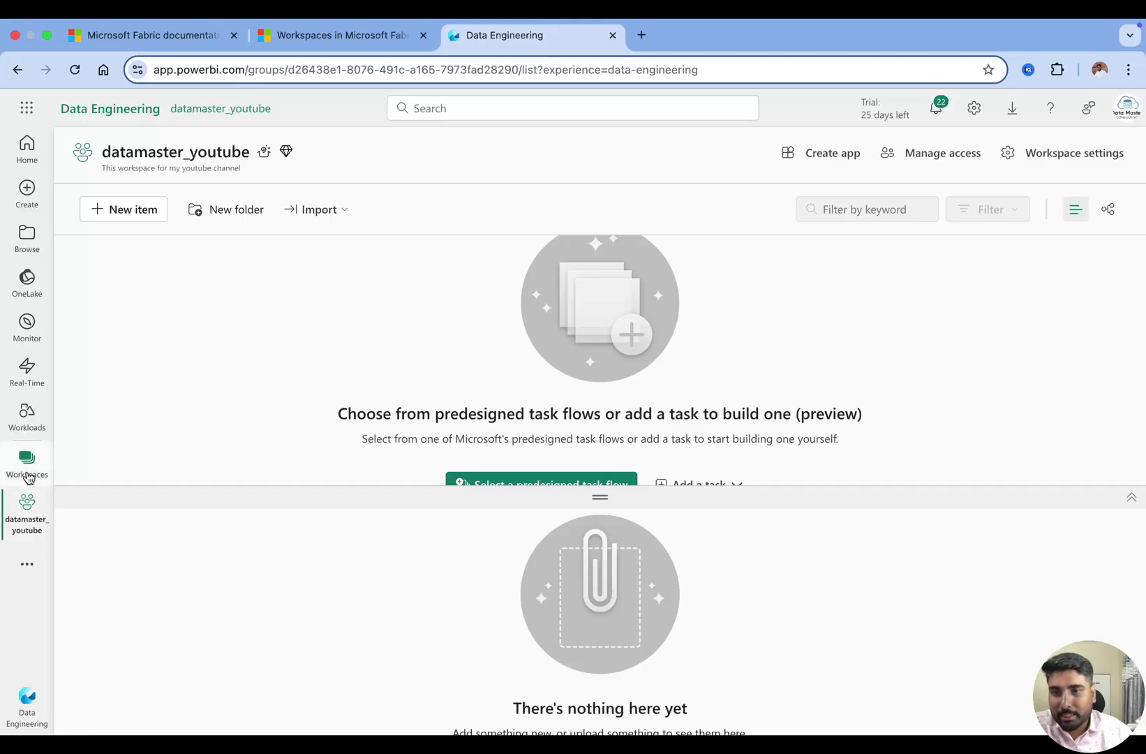
click(271, 382)
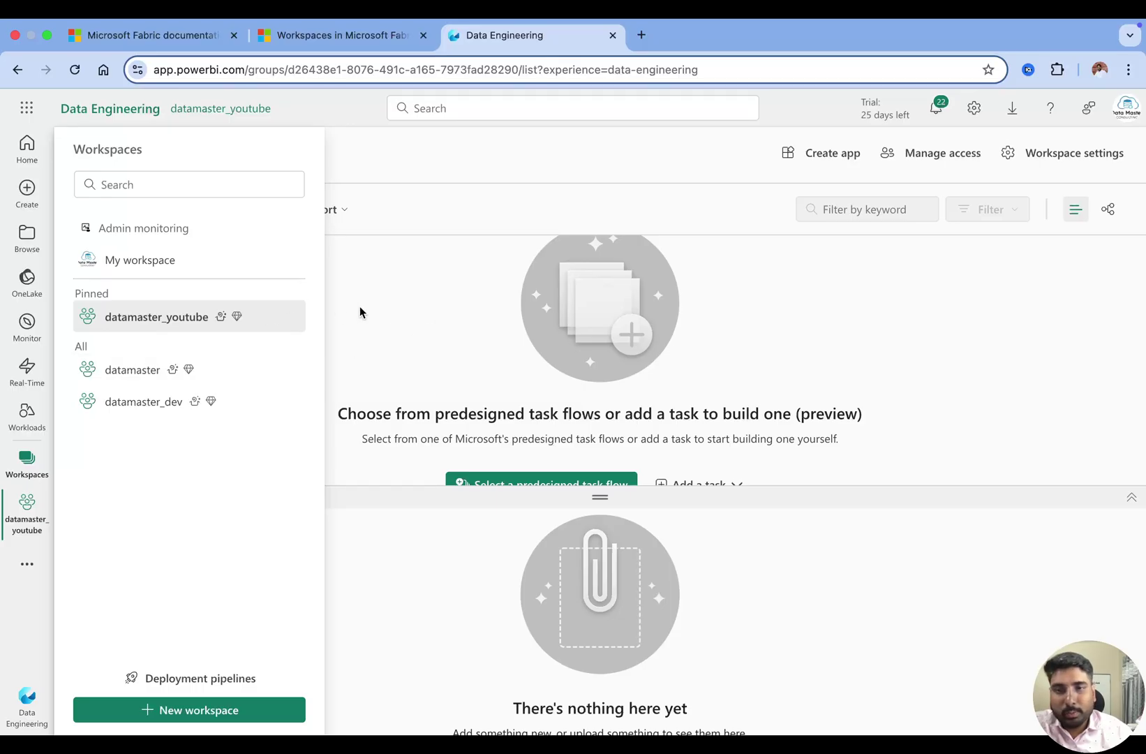
click(384, 314)
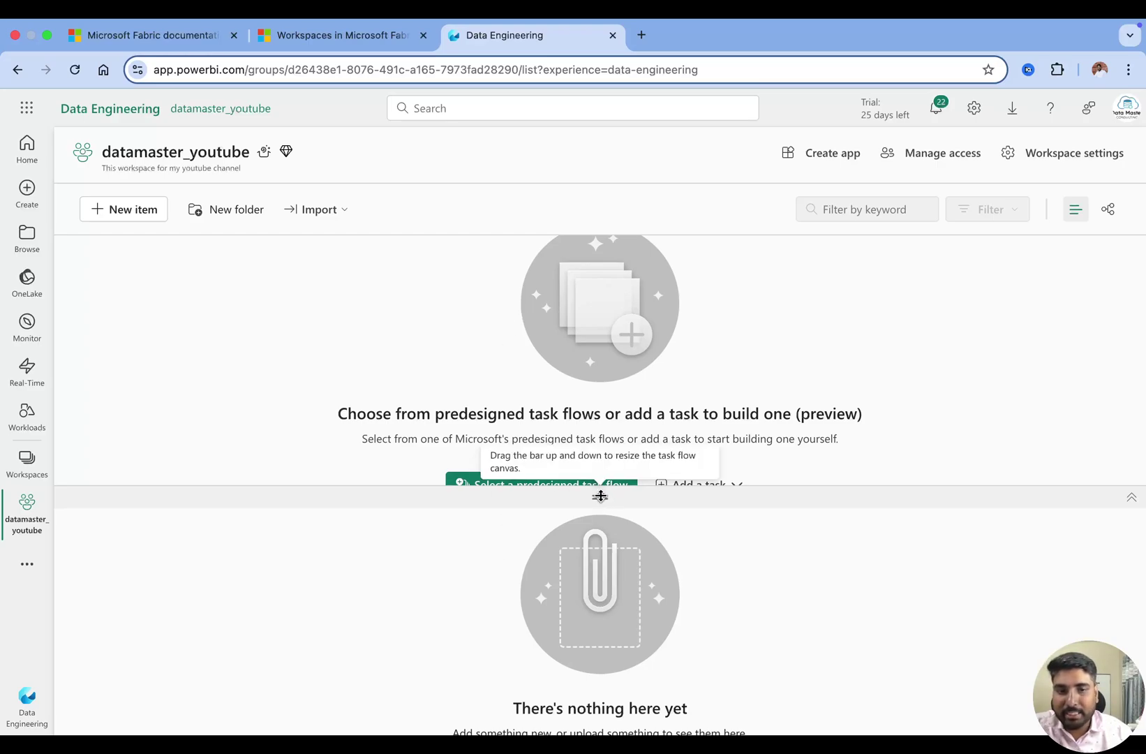
Step: Look through the task types and predesigned task flows, resizing the task flow canvas to view both workspace areas
drag(606, 500, 599, 580)
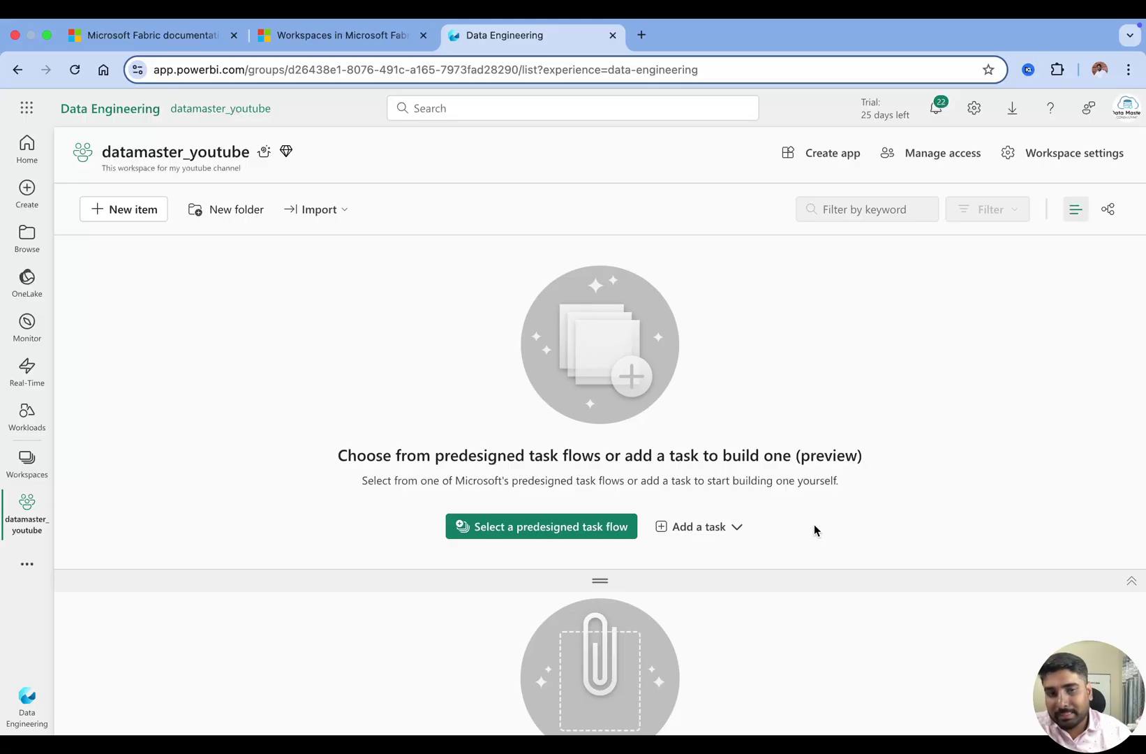
click(737, 529)
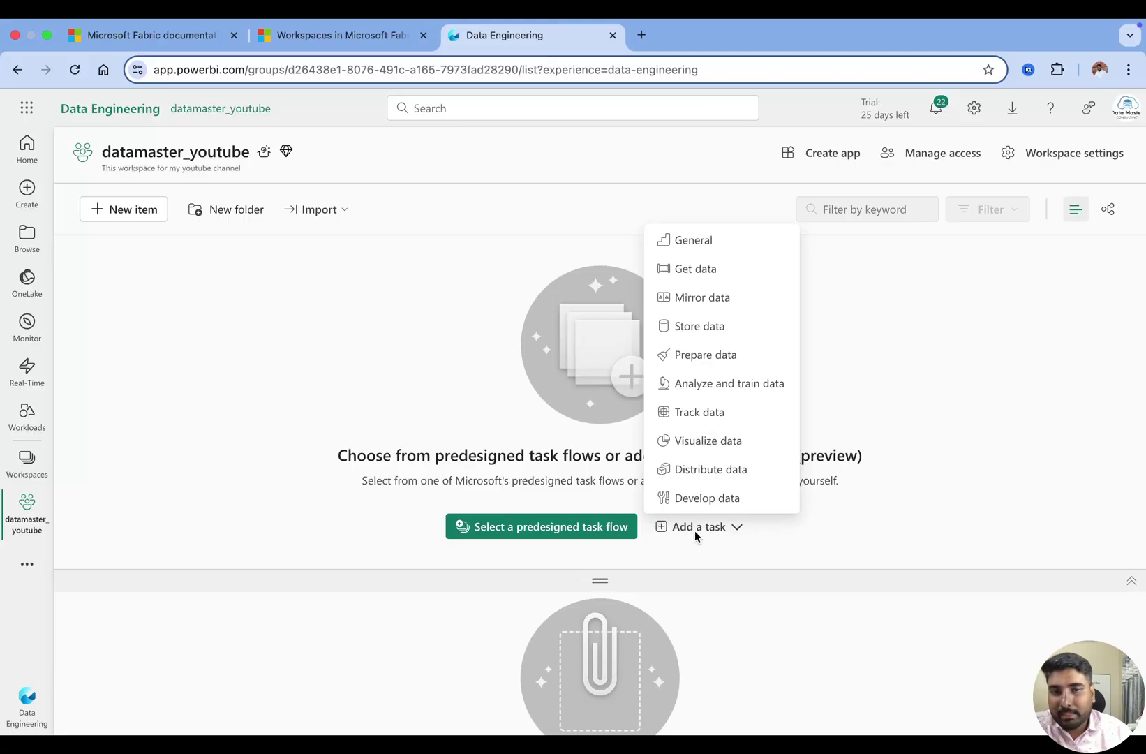
click(512, 530)
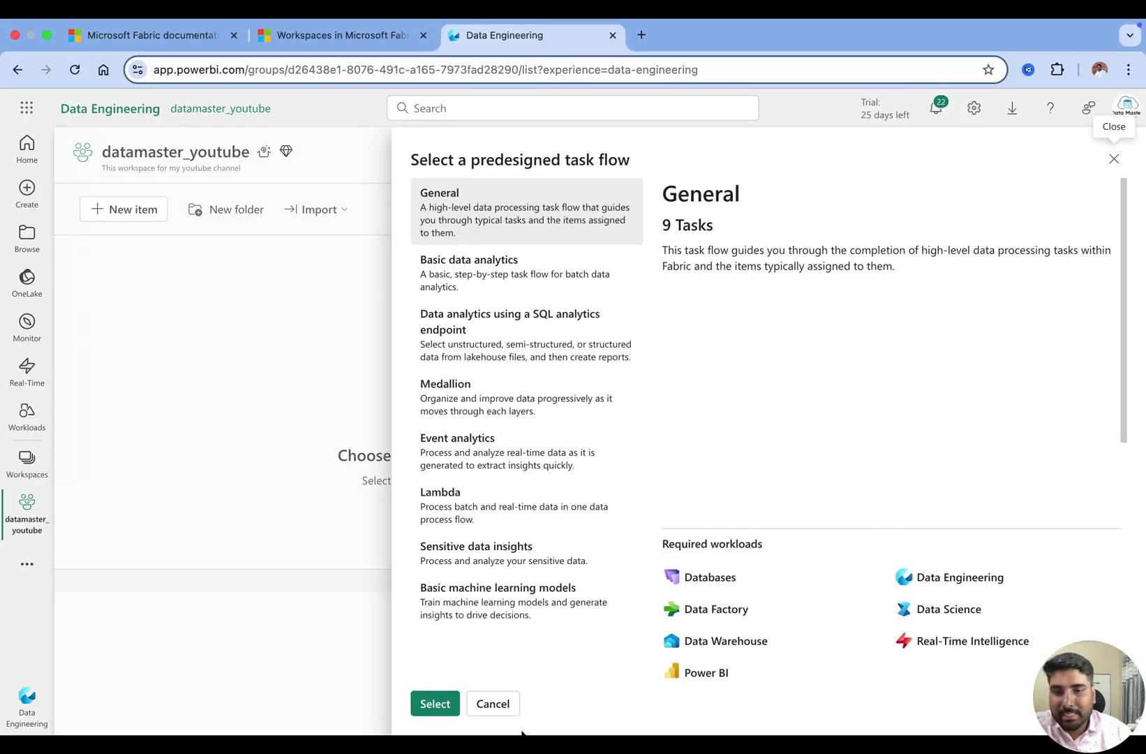
click(492, 703)
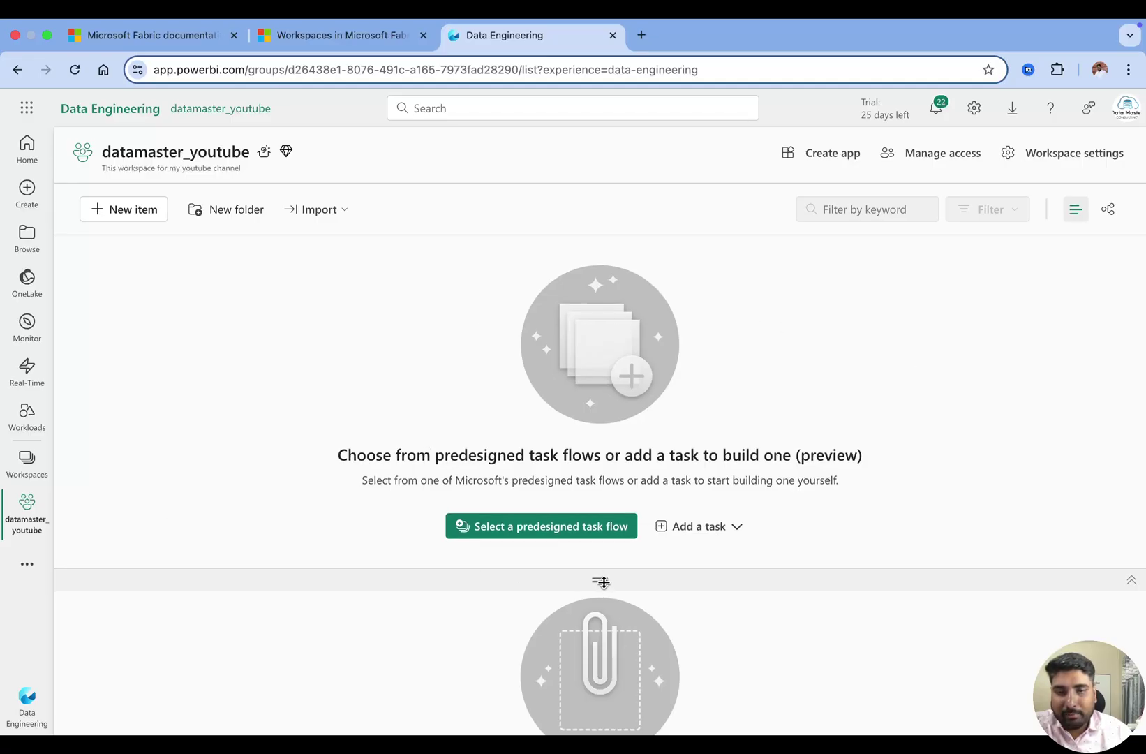
drag(600, 579, 600, 269)
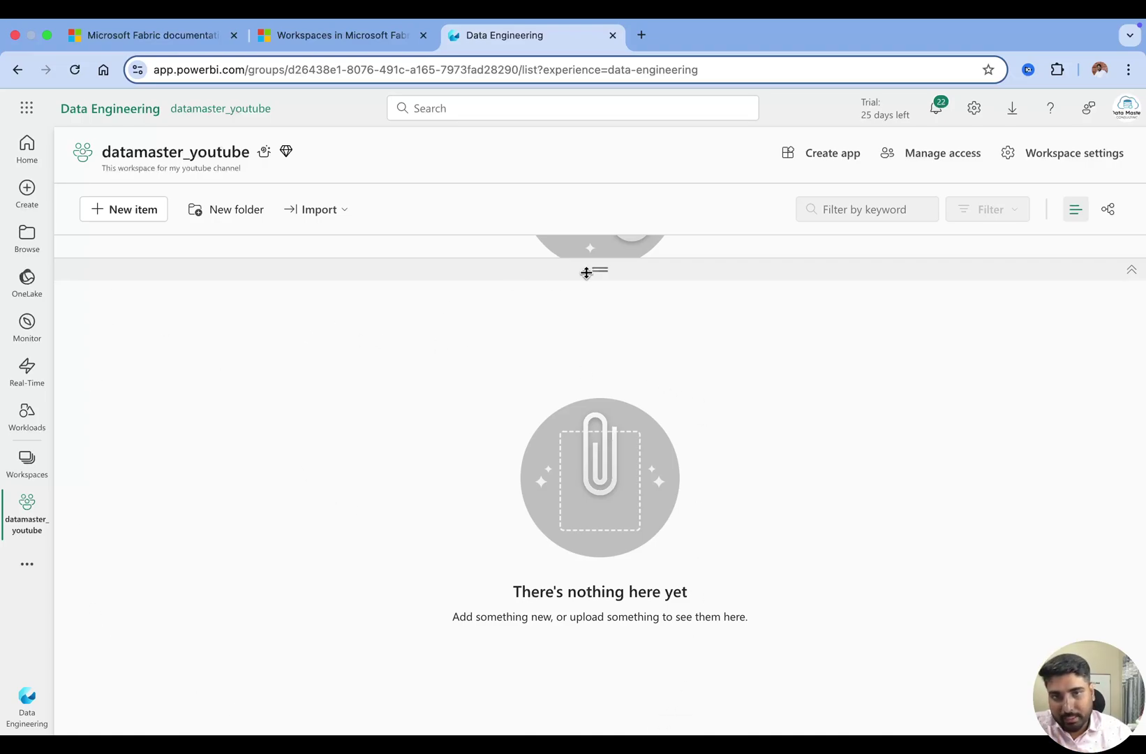
drag(594, 271, 608, 457)
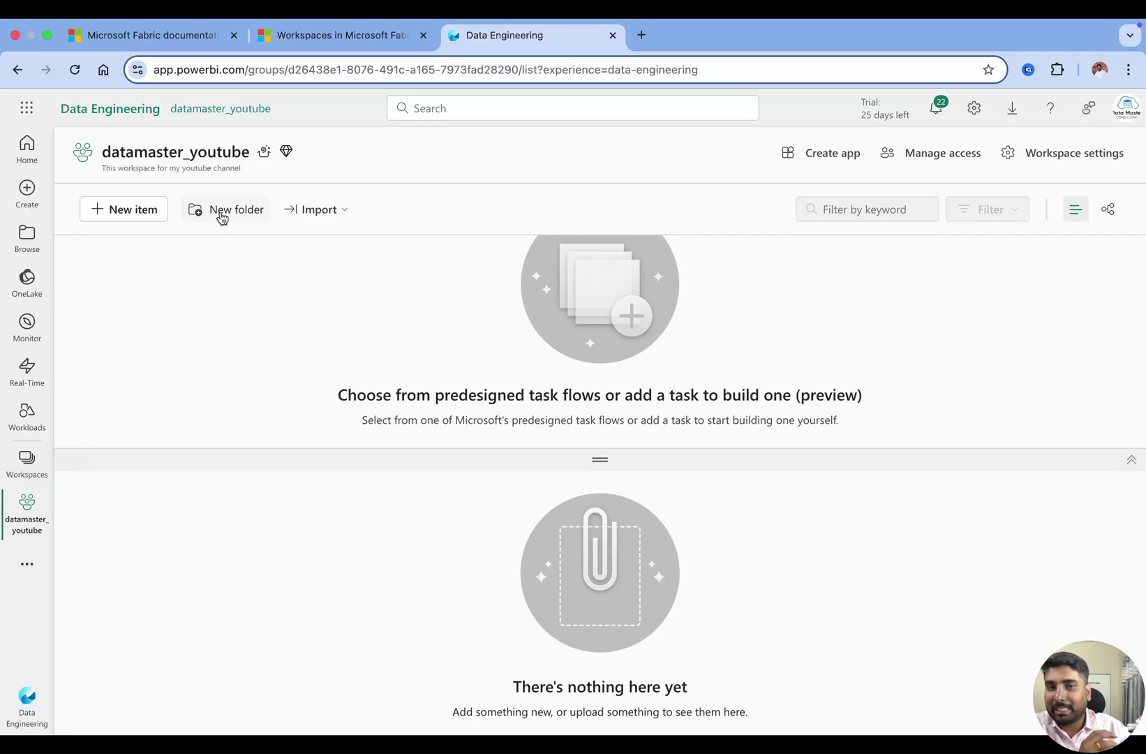
Step: Open the catalogue of new item types and examine the Get data and Store data categories
click(133, 213)
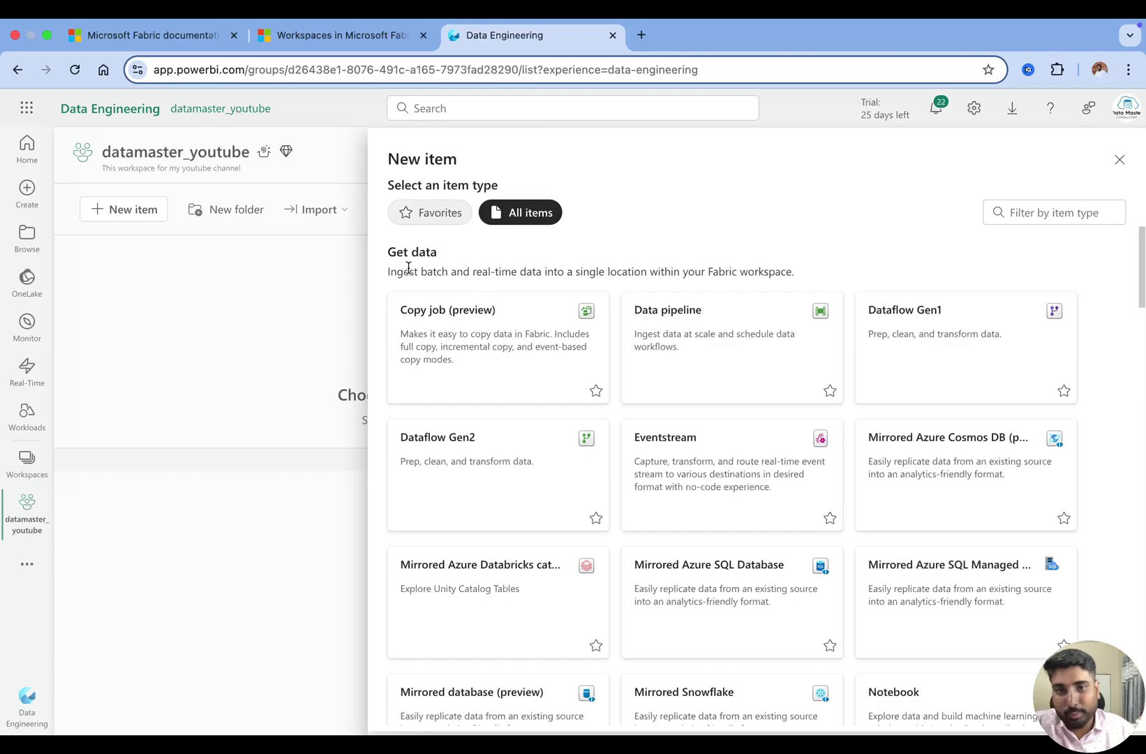
drag(388, 252, 445, 252)
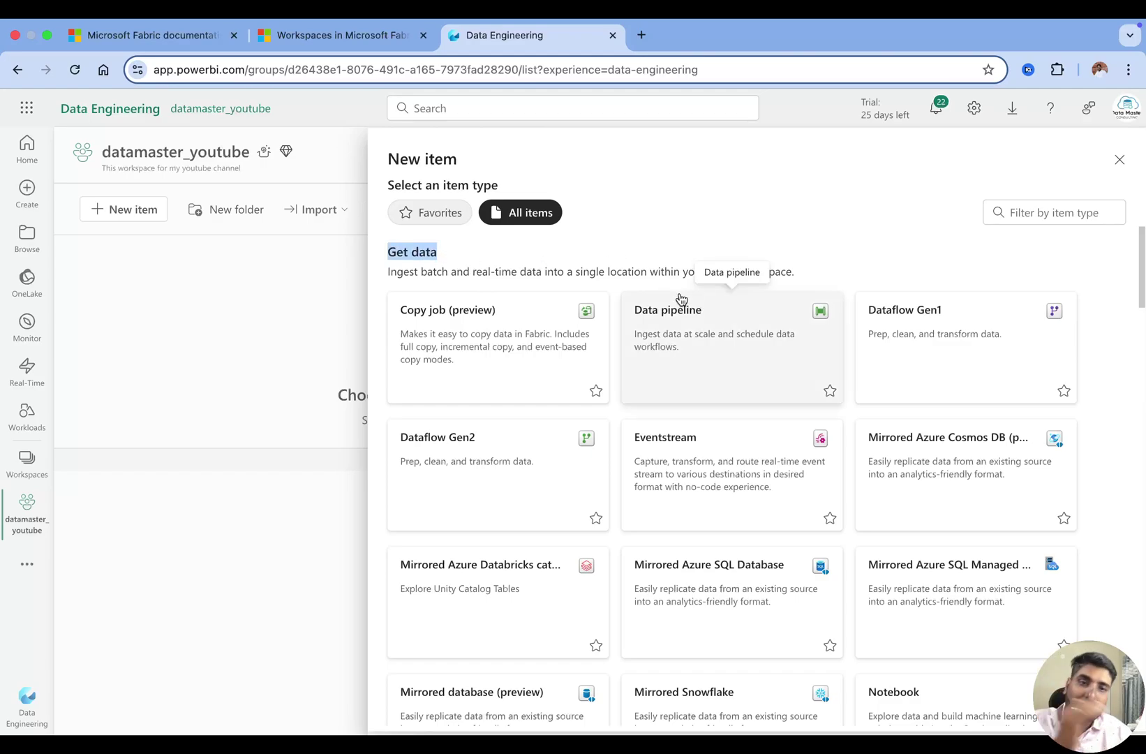
scroll(715, 583, down, 4)
scroll(618, 317, down, 3)
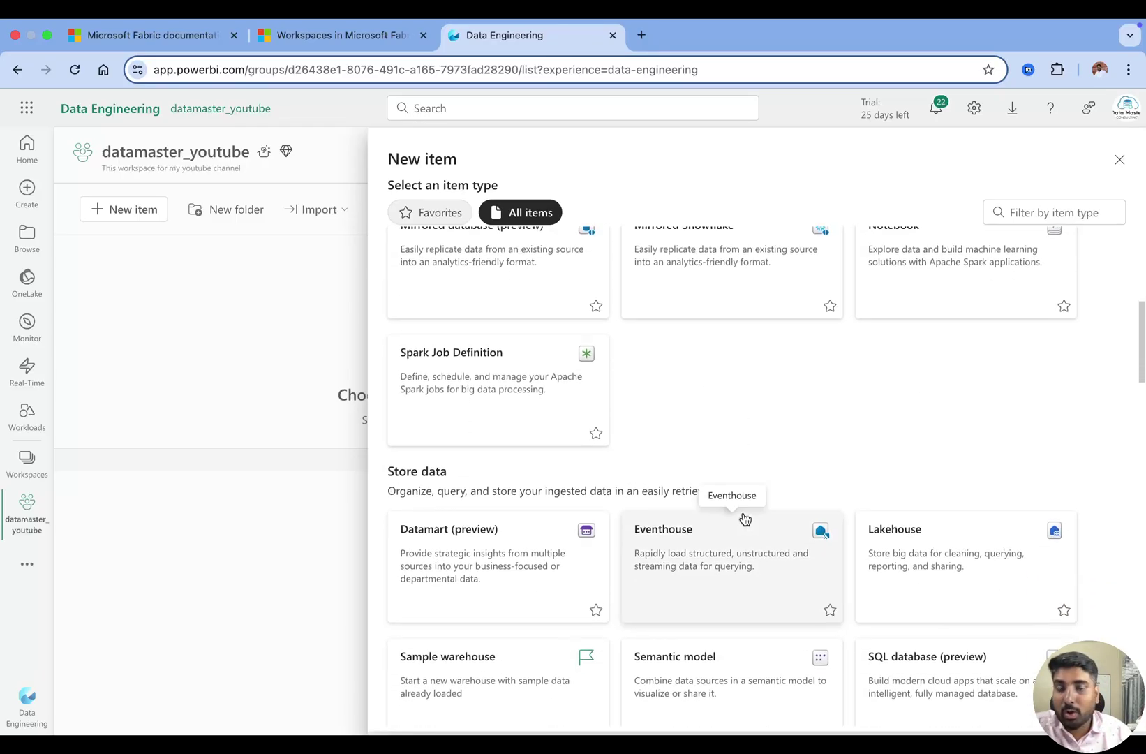
drag(388, 445, 447, 446)
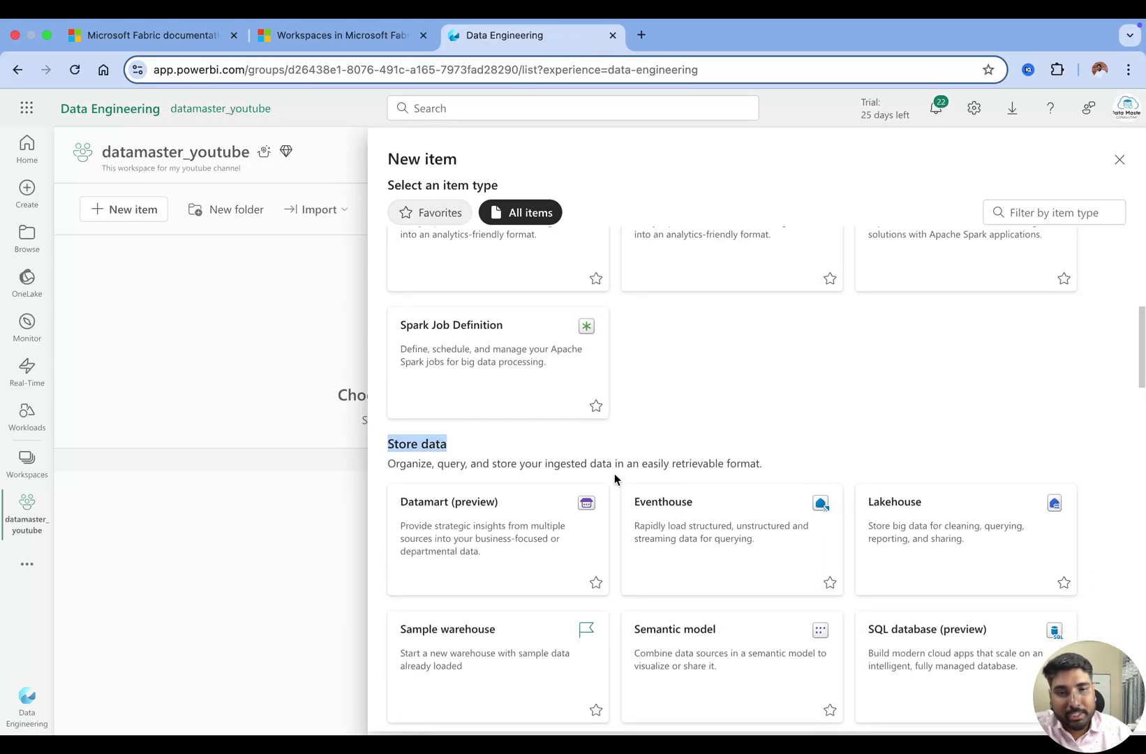
scroll(627, 476, down, 3)
scroll(690, 509, down, 4)
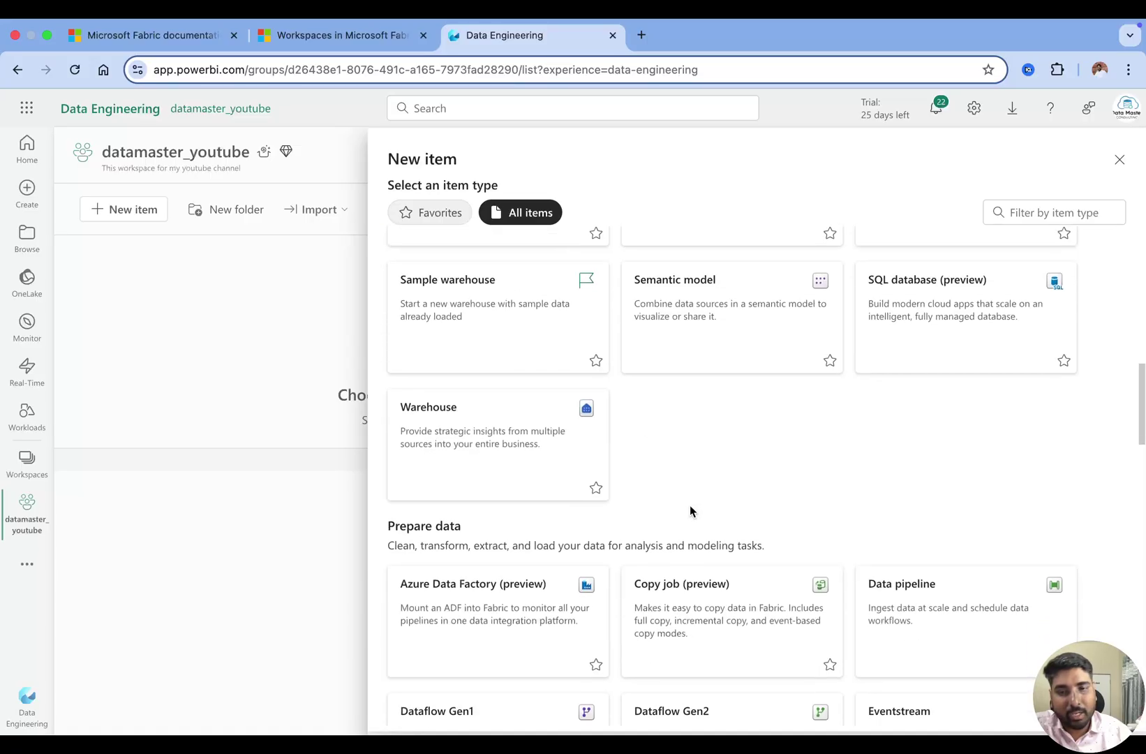
Step: Examine the Analyze and train, Track, Visualize and Develop data item categories, and close the catalogue without creating an item
drag(464, 411, 517, 421)
scroll(708, 499, down, 6)
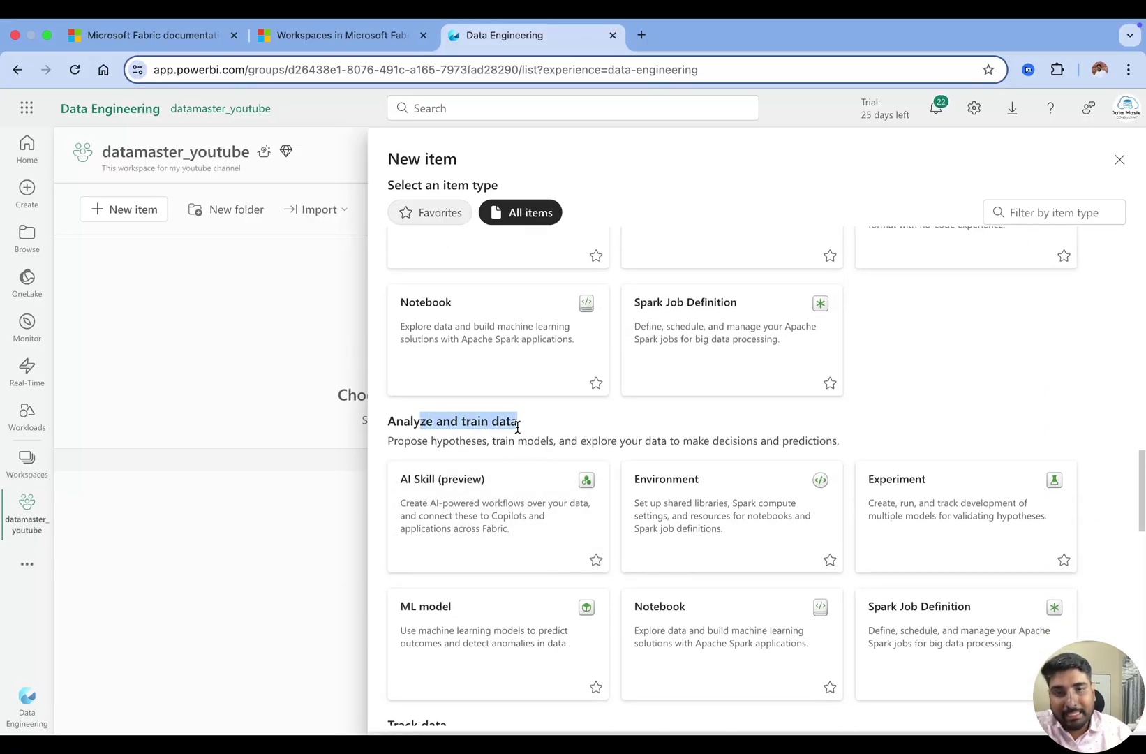
scroll(621, 520, down, 2)
scroll(534, 552, down, 9)
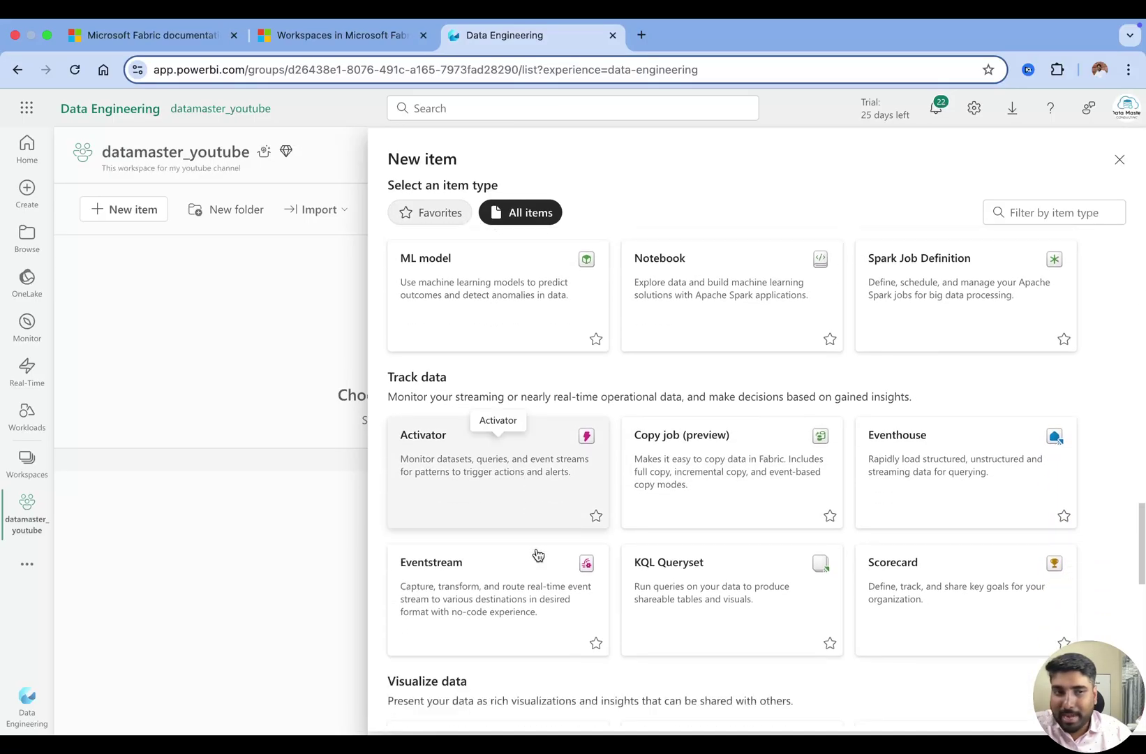
scroll(703, 524, down, 2)
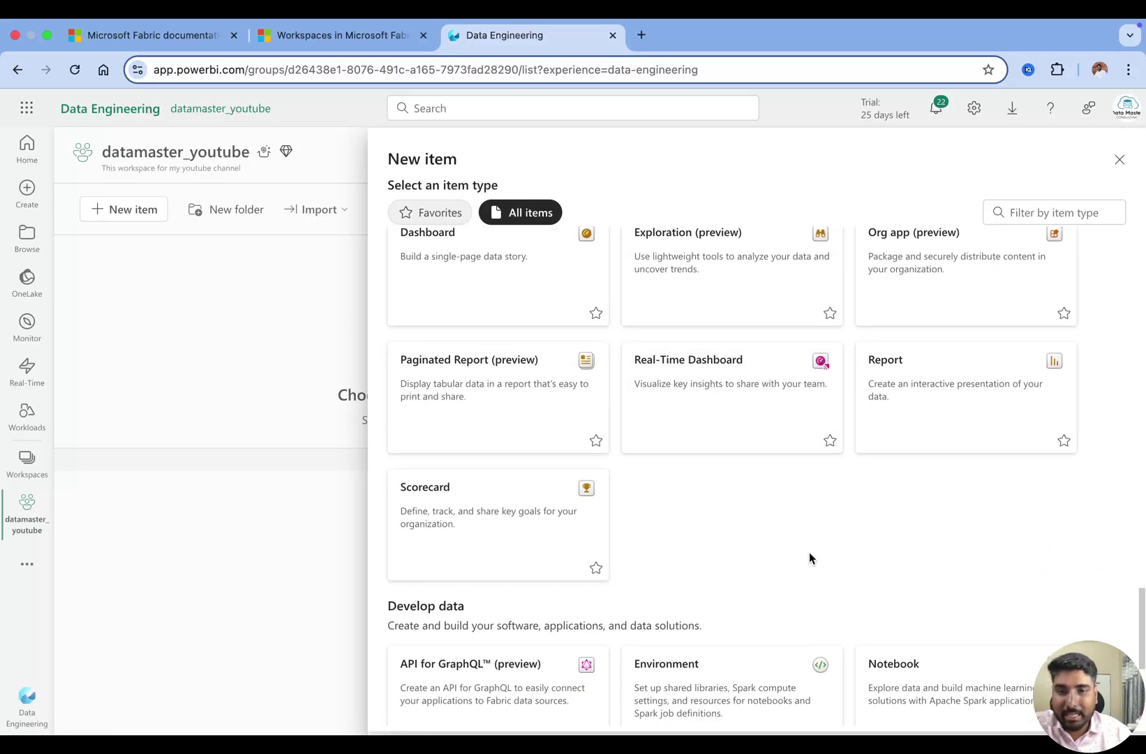
scroll(808, 552, down, 2)
scroll(872, 443, up, 20)
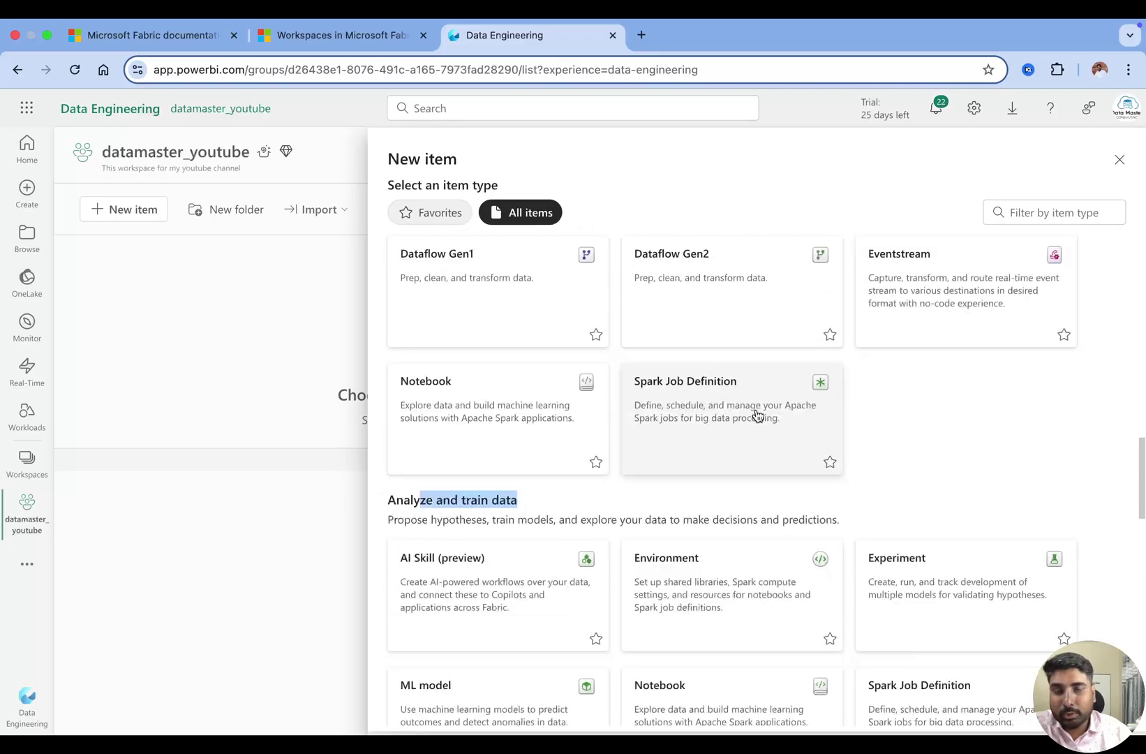
scroll(793, 340, up, 3)
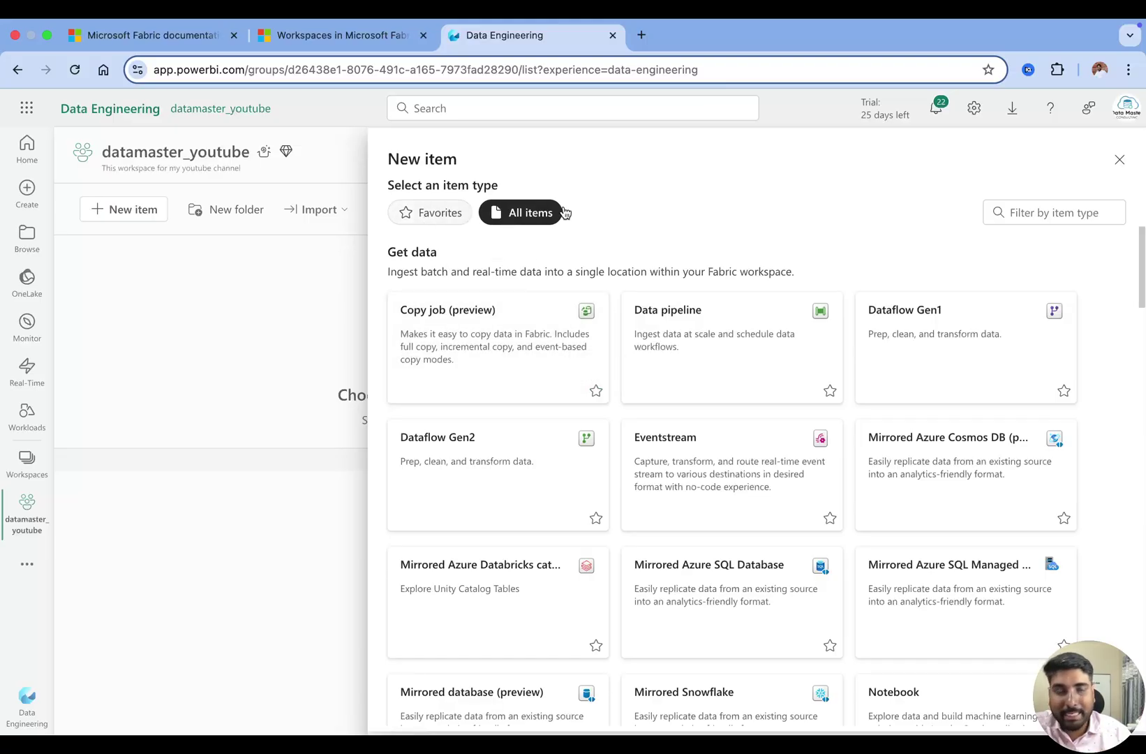
click(1119, 159)
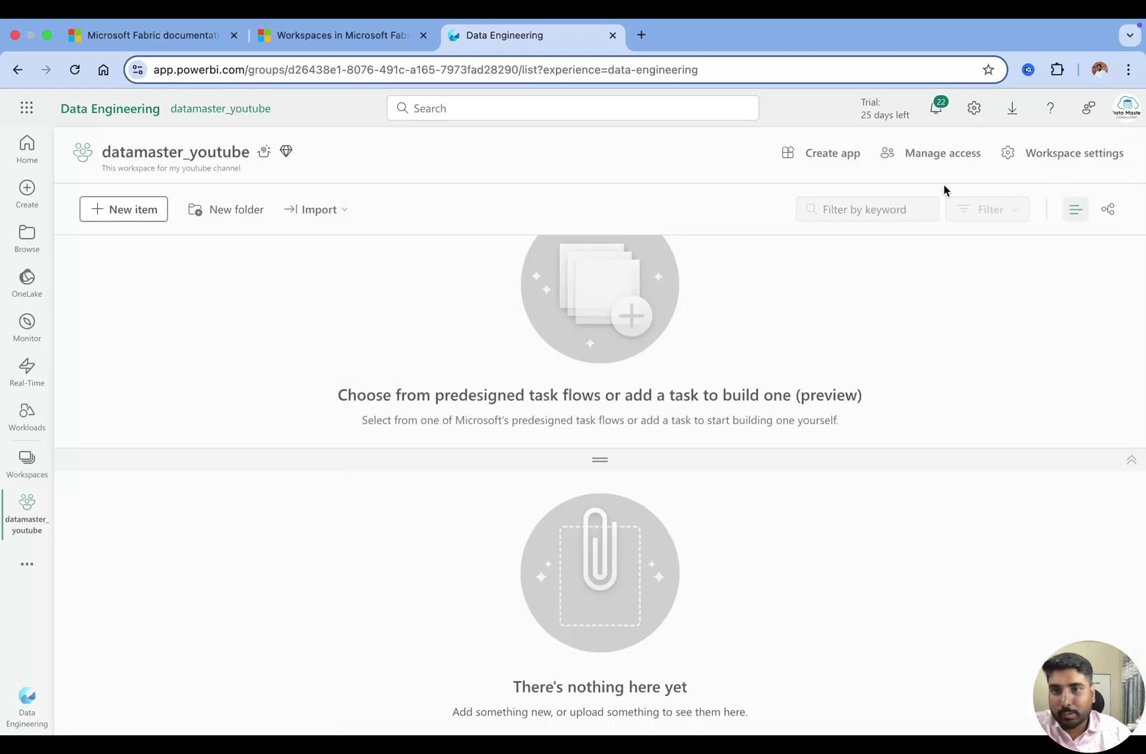
Step: Create a folder named Day1 in the datamaster_youtube workspace
click(218, 211)
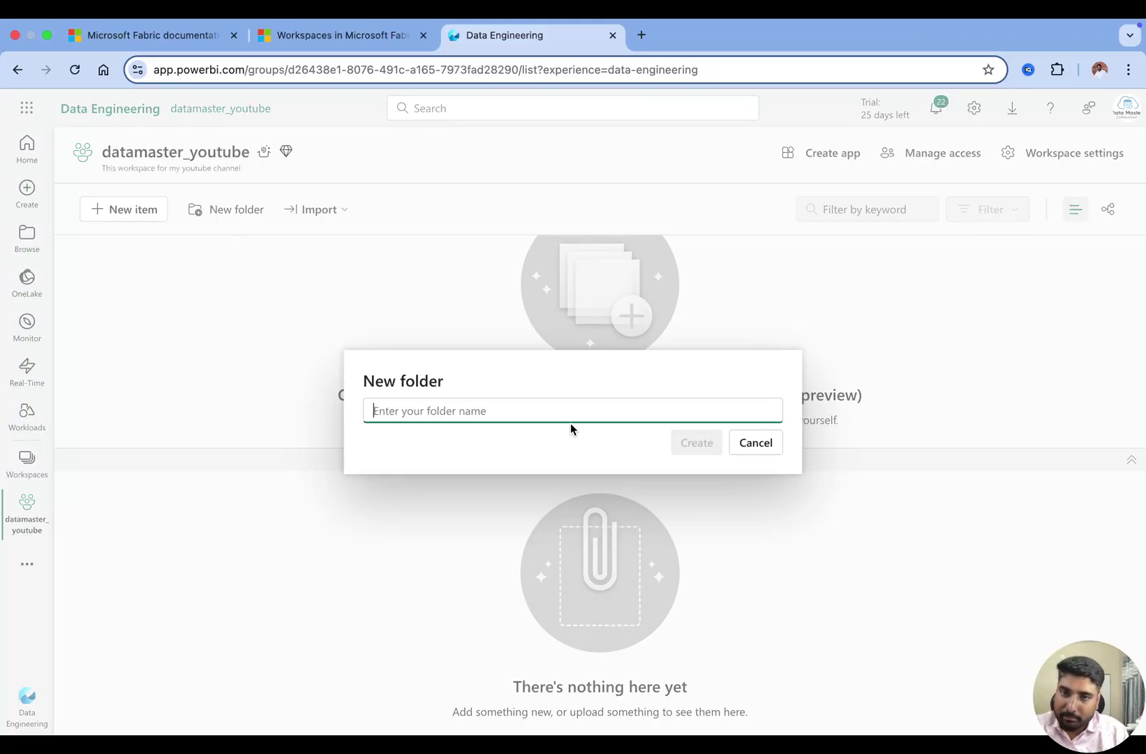
text(Day1)
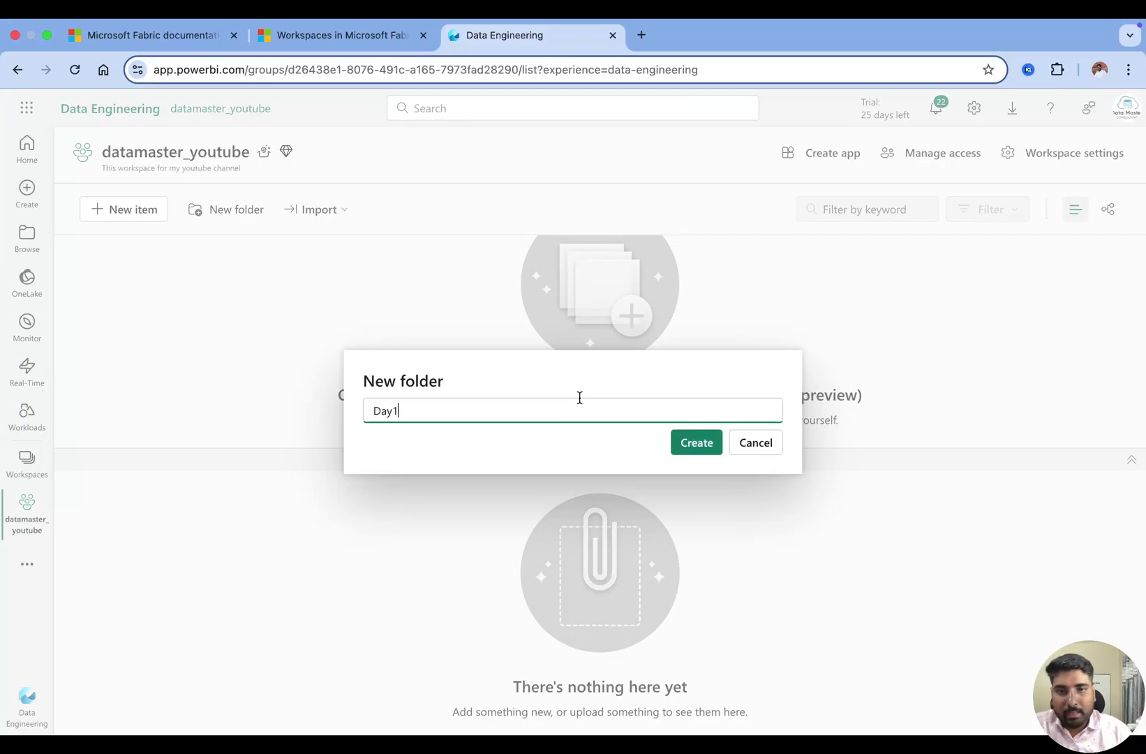
click(672, 441)
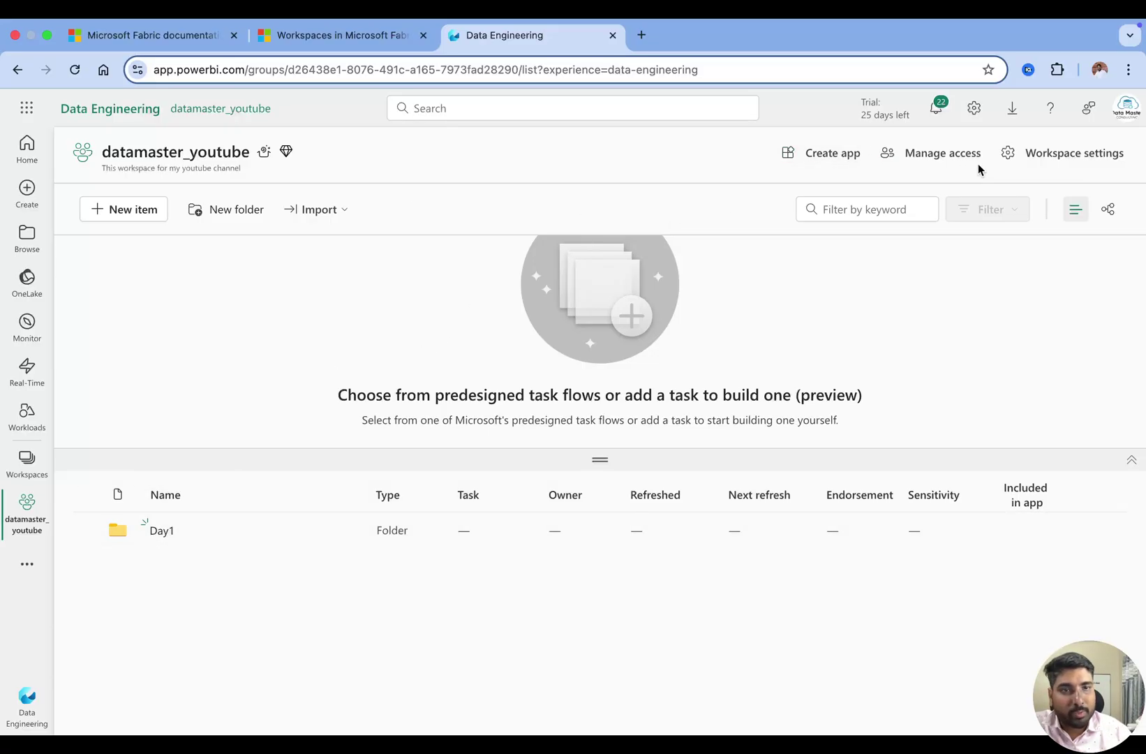
Step: Open the datamaster_youtube workspace settings and examine the General options: name, description, domain, workspace contacts and OneDrive
click(1046, 161)
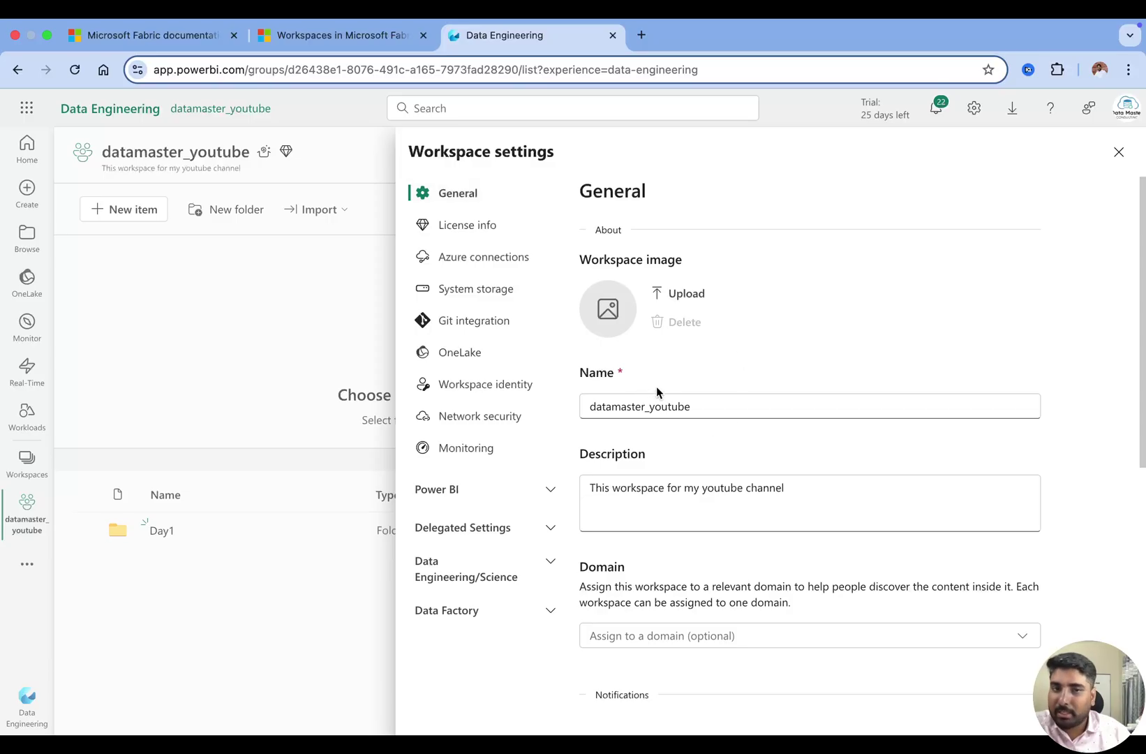
drag(714, 401, 549, 401)
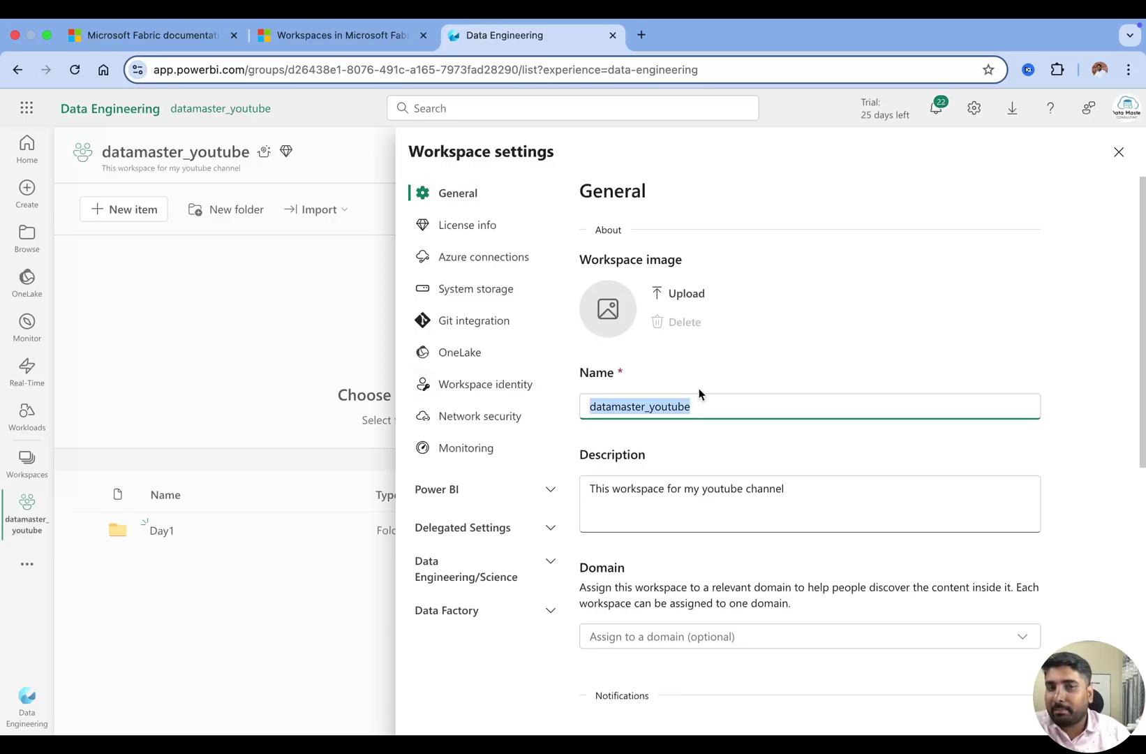
scroll(785, 481, down, 1)
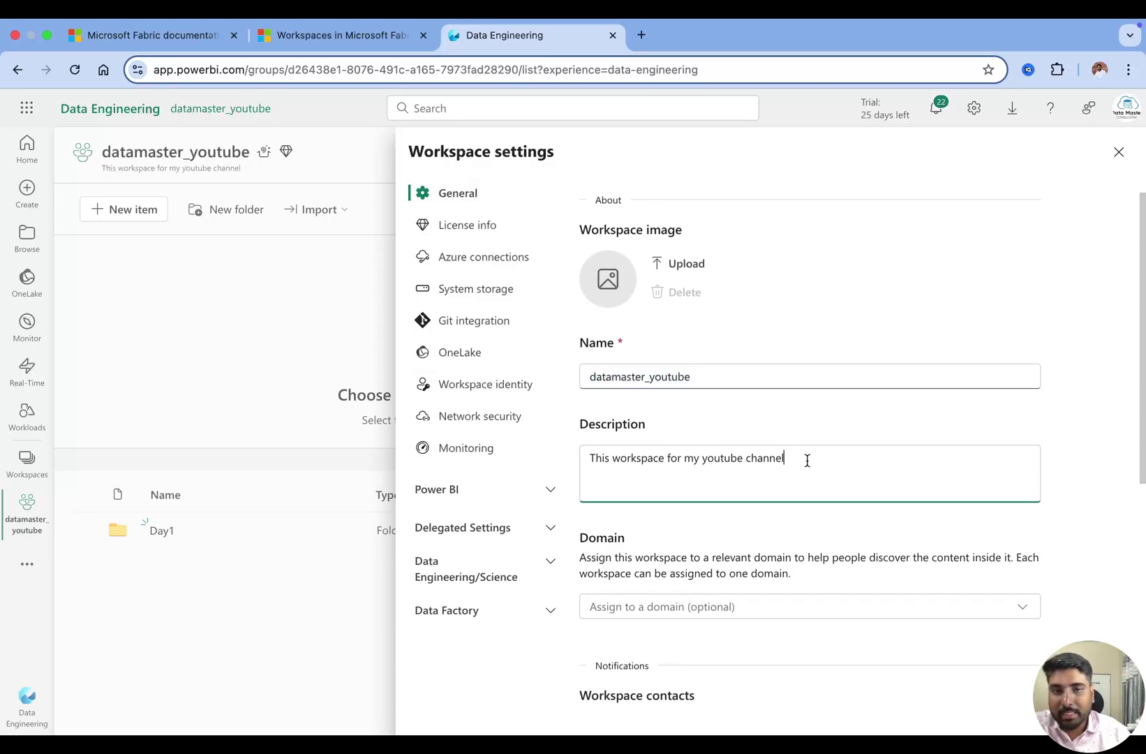
drag(805, 461, 568, 453)
scroll(814, 479, down, 3)
scroll(814, 478, down, 2)
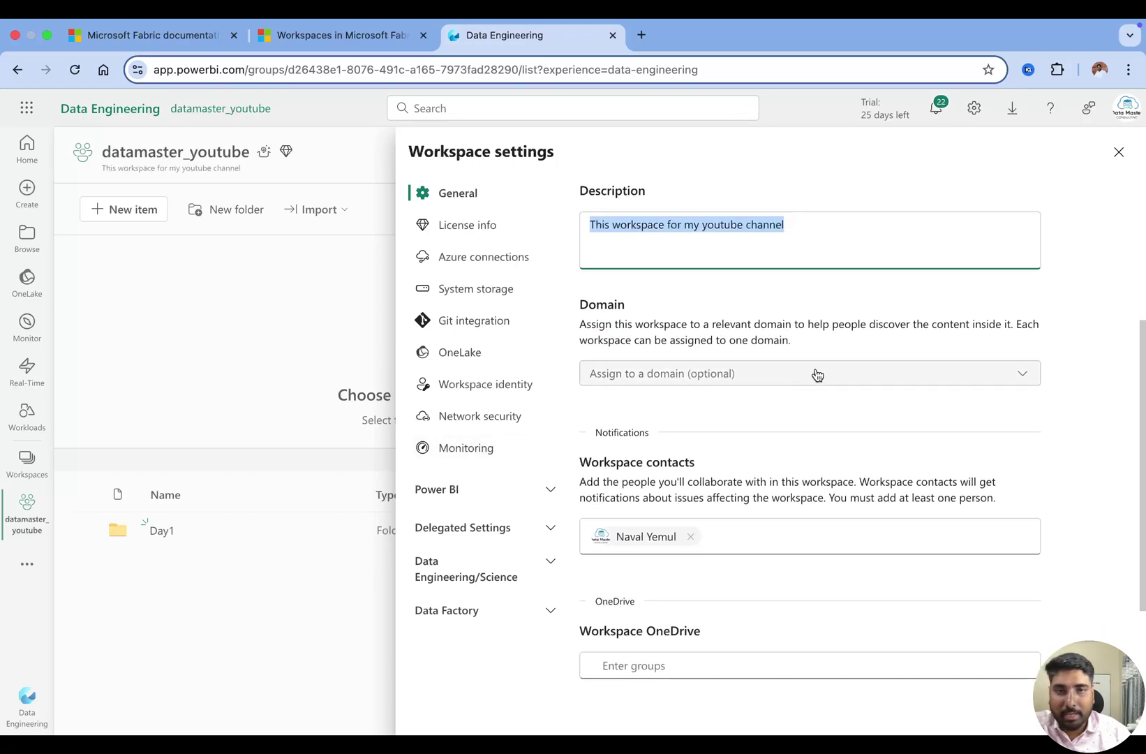
drag(611, 326, 776, 326)
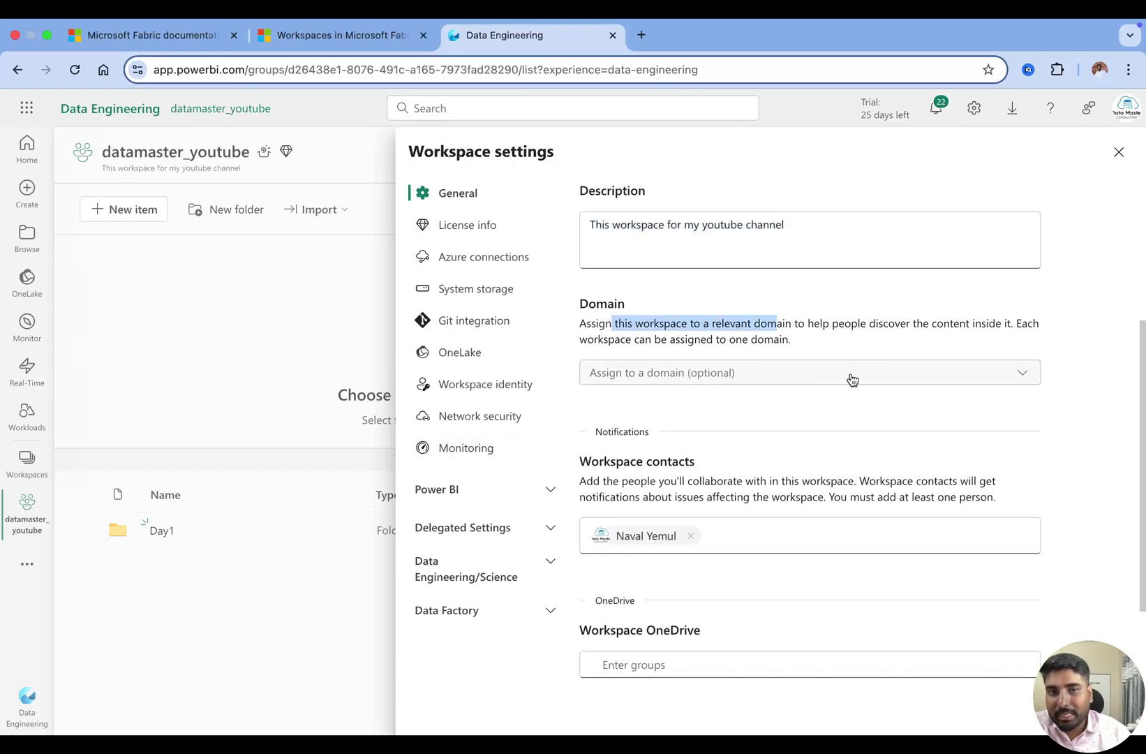
scroll(716, 388, down, 3)
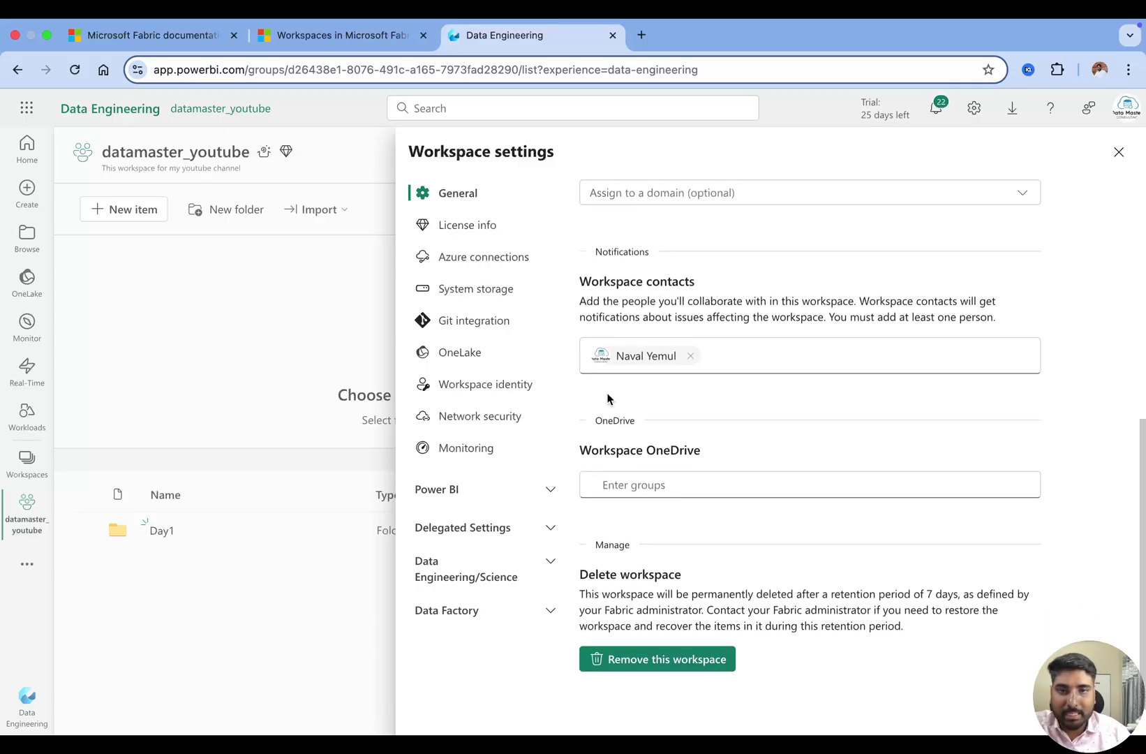
drag(579, 447, 712, 452)
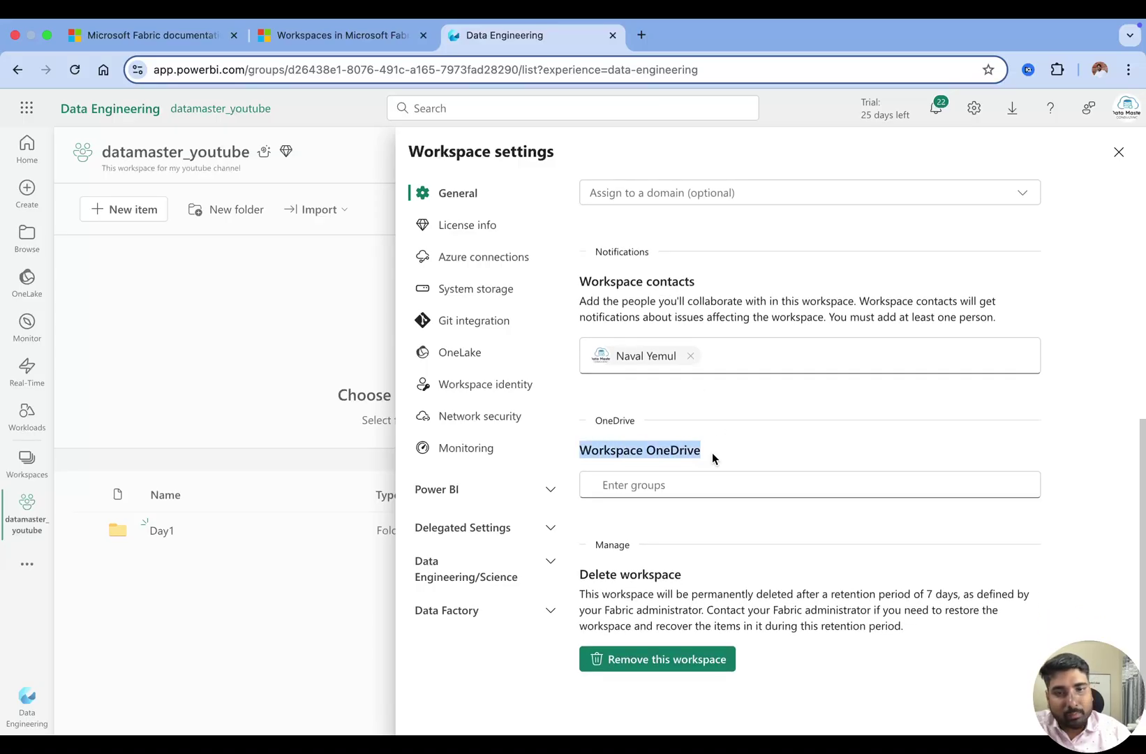
scroll(604, 275, up, 1)
drag(592, 307, 695, 307)
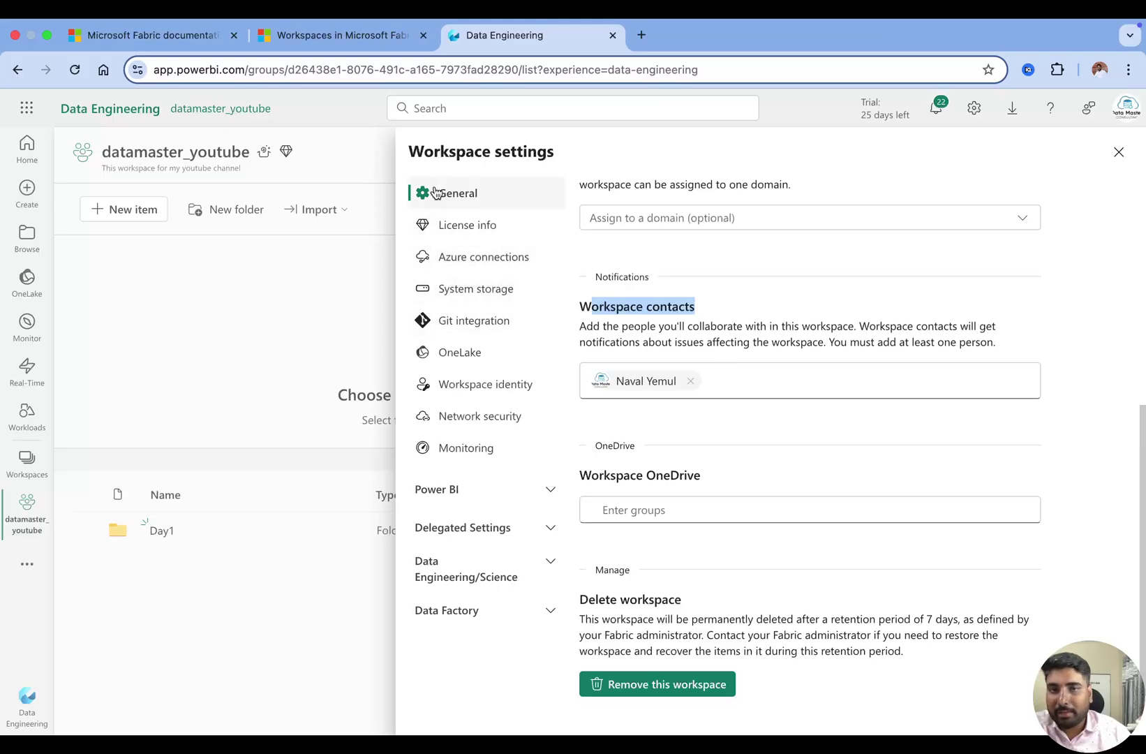
Step: Examine the license modes, license capacity and semantic model storage formats in the license configuration, and close the settings without changing them
click(465, 227)
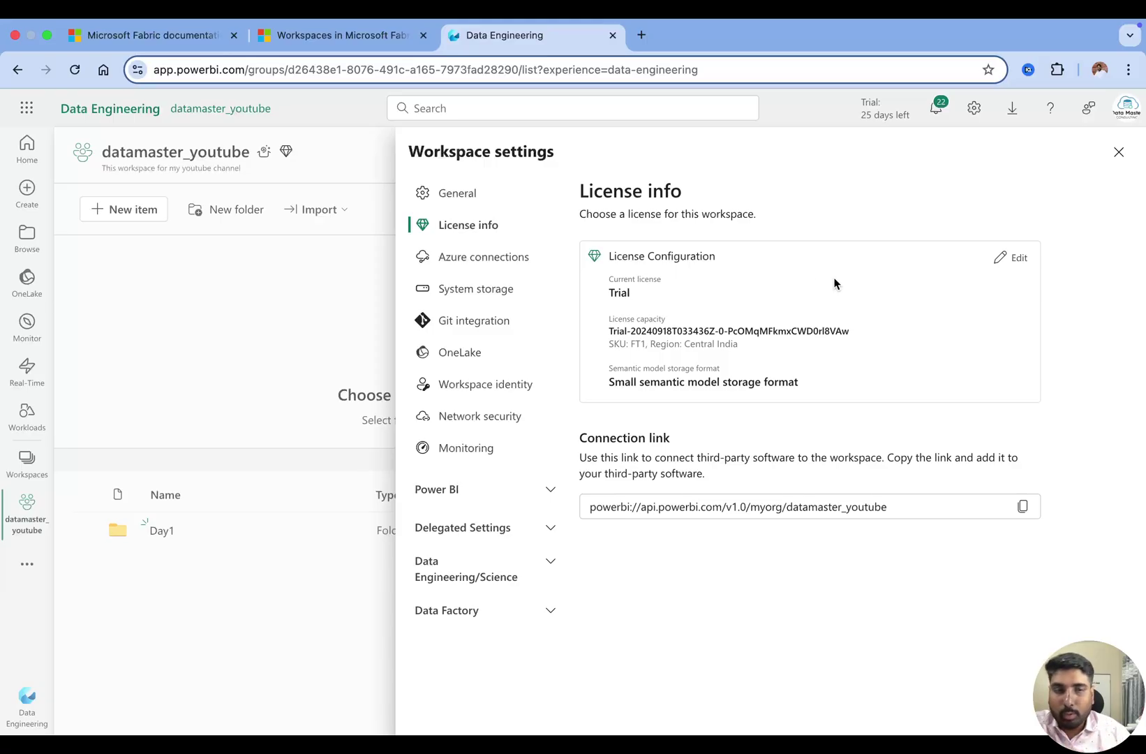
click(1013, 259)
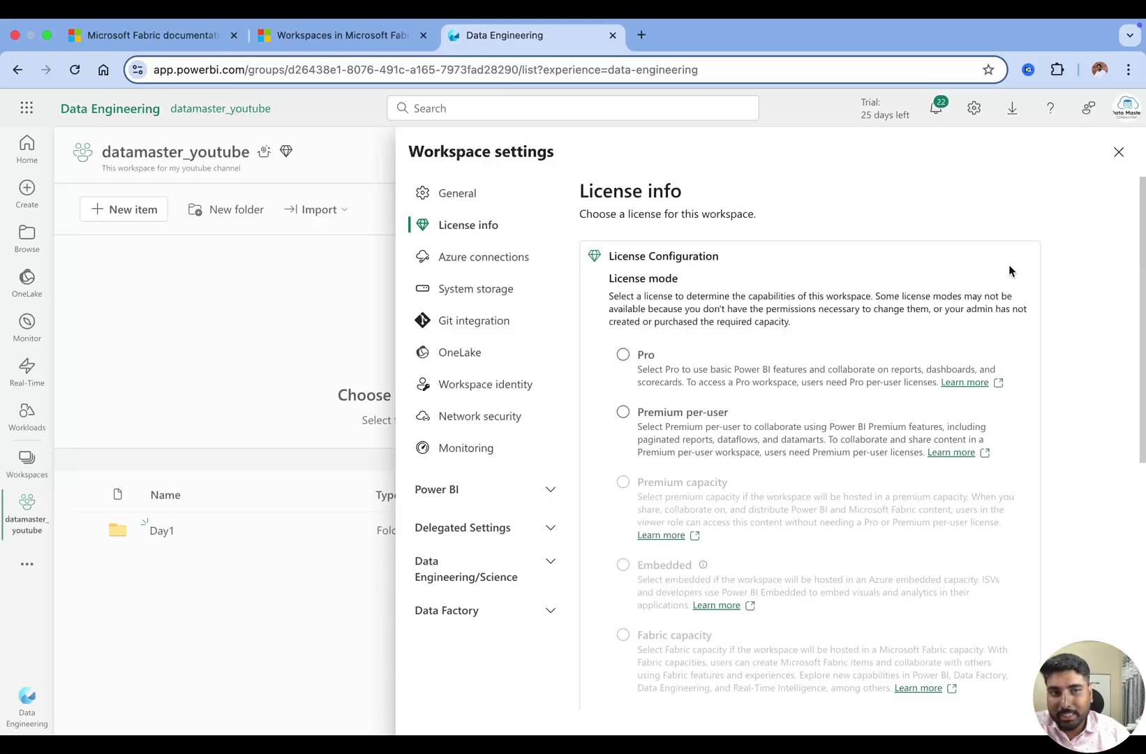
scroll(646, 375, down, 1)
scroll(646, 376, down, 2)
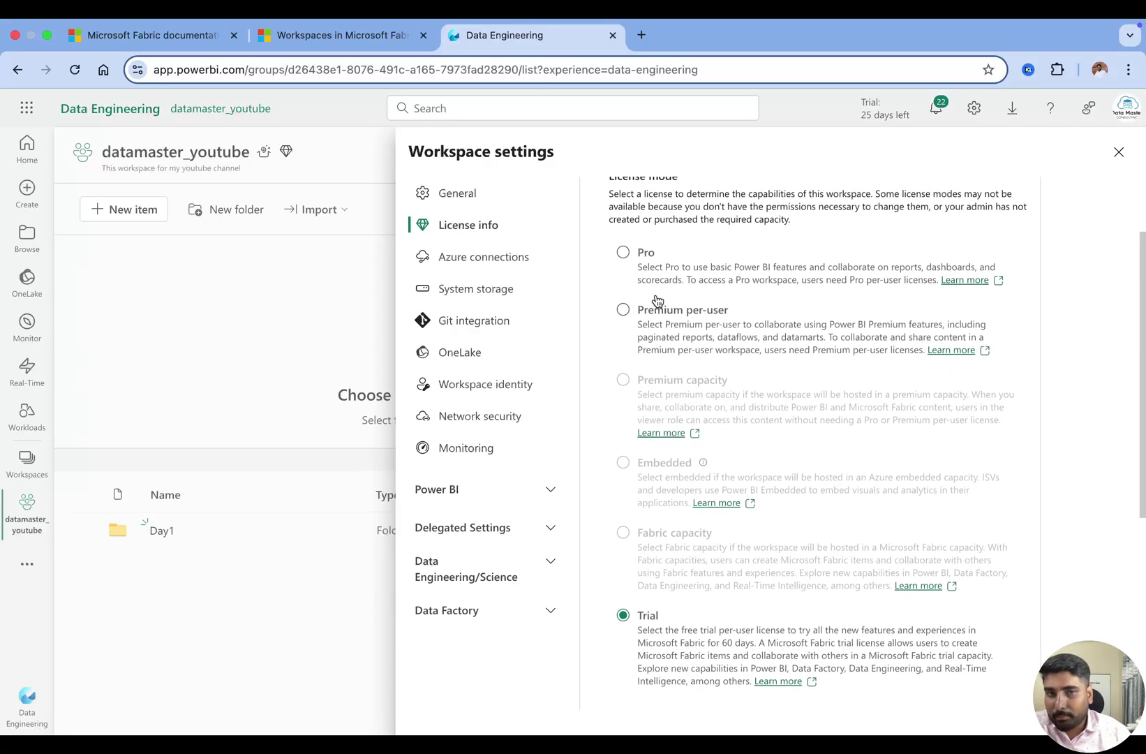
scroll(780, 493, down, 5)
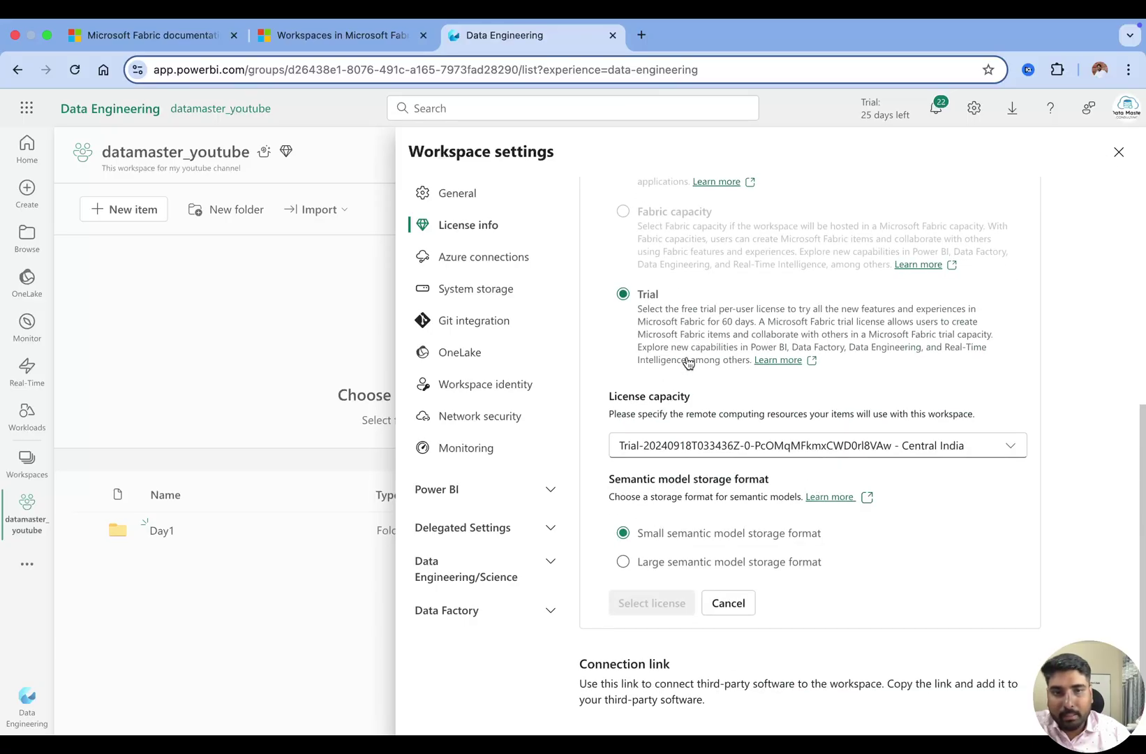
click(1117, 152)
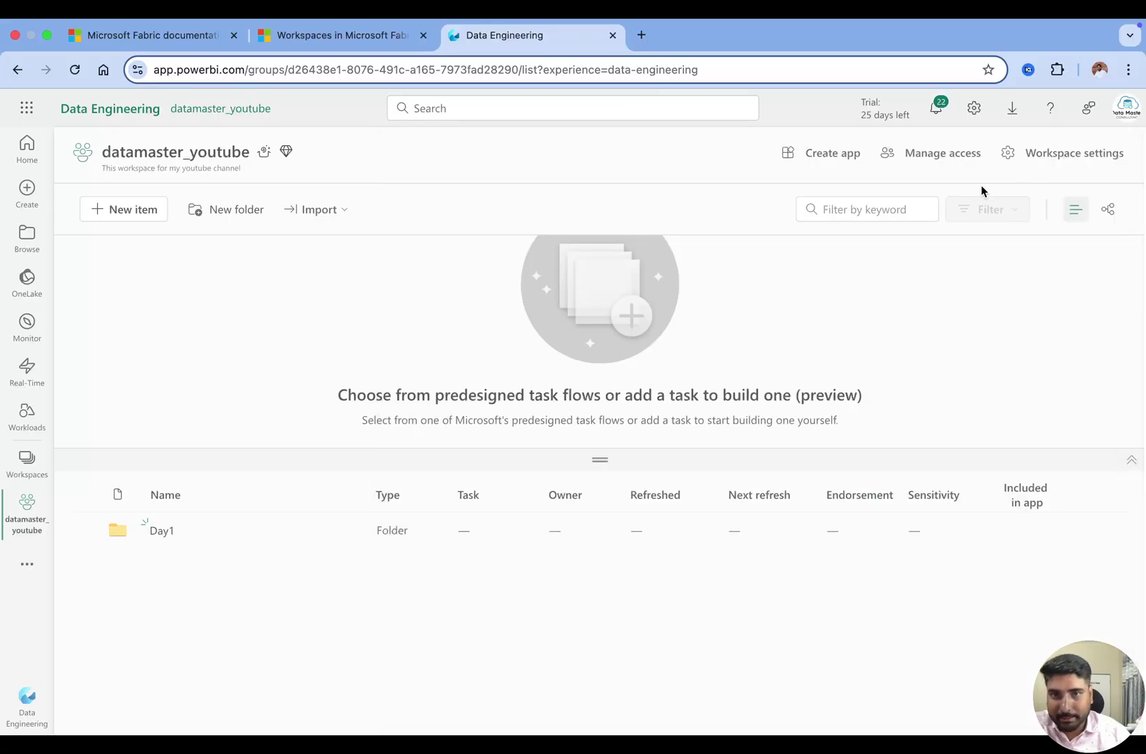
Step: Reopen the workspace settings and examine the Azure connections, highlighting the Azure Data Lake Gen2 Storage heading
click(1102, 155)
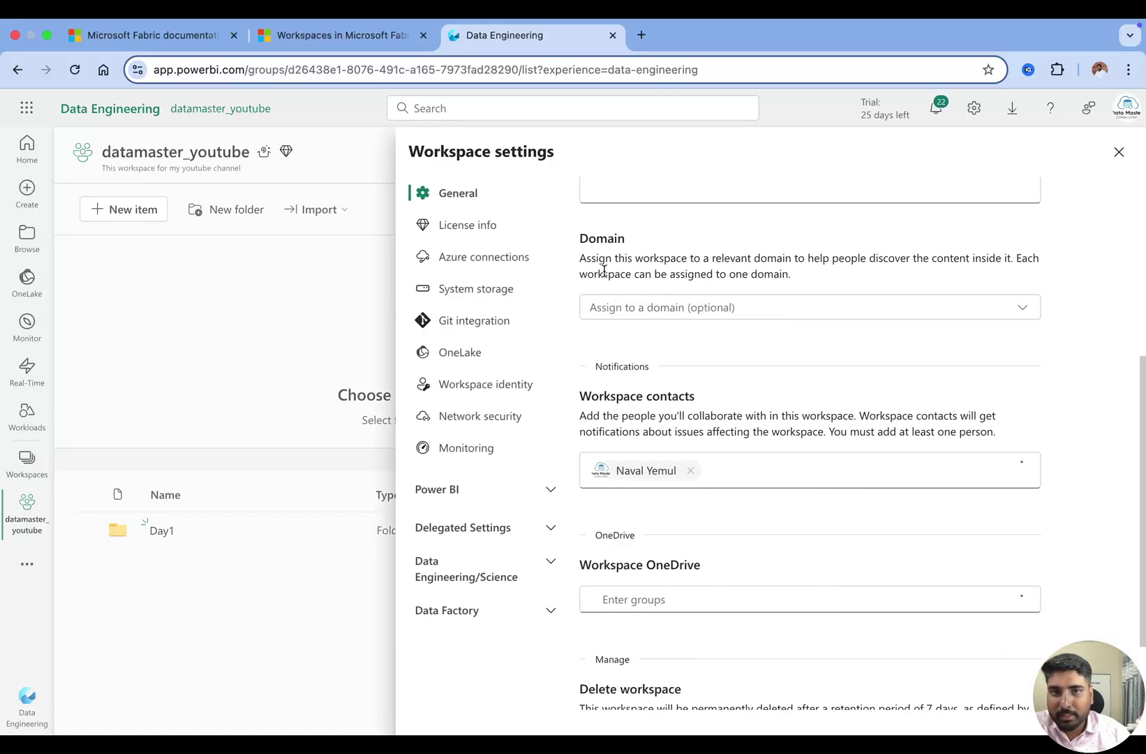
click(474, 262)
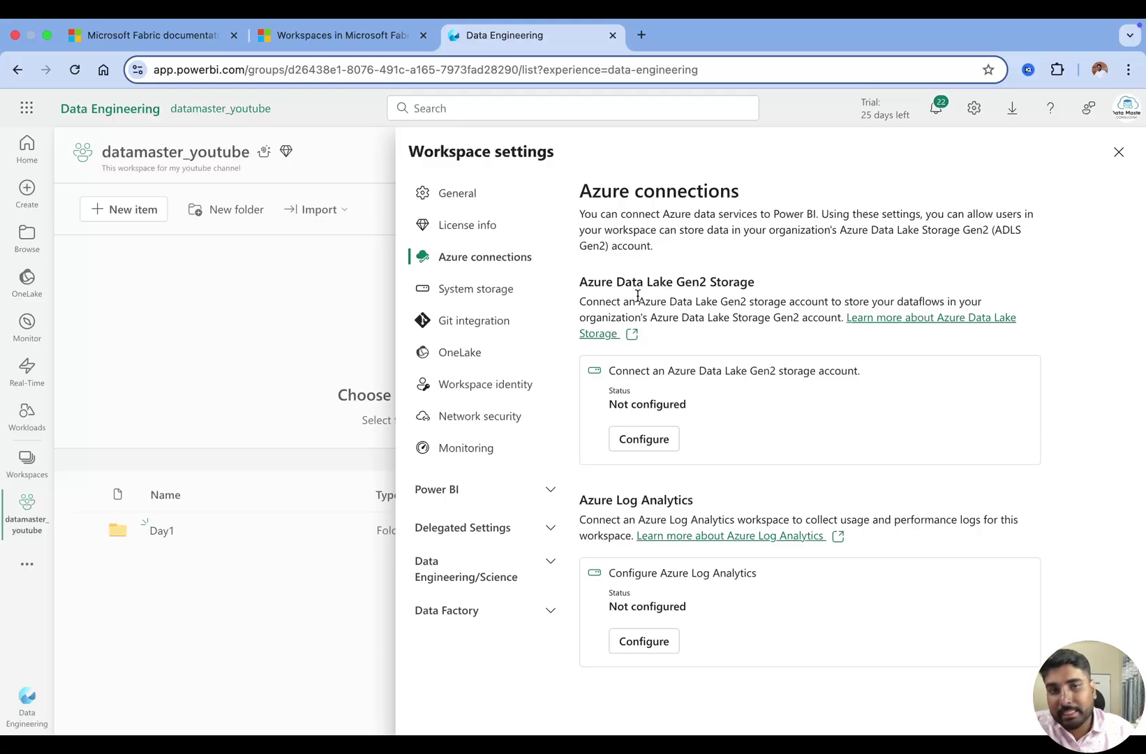
drag(598, 280, 739, 294)
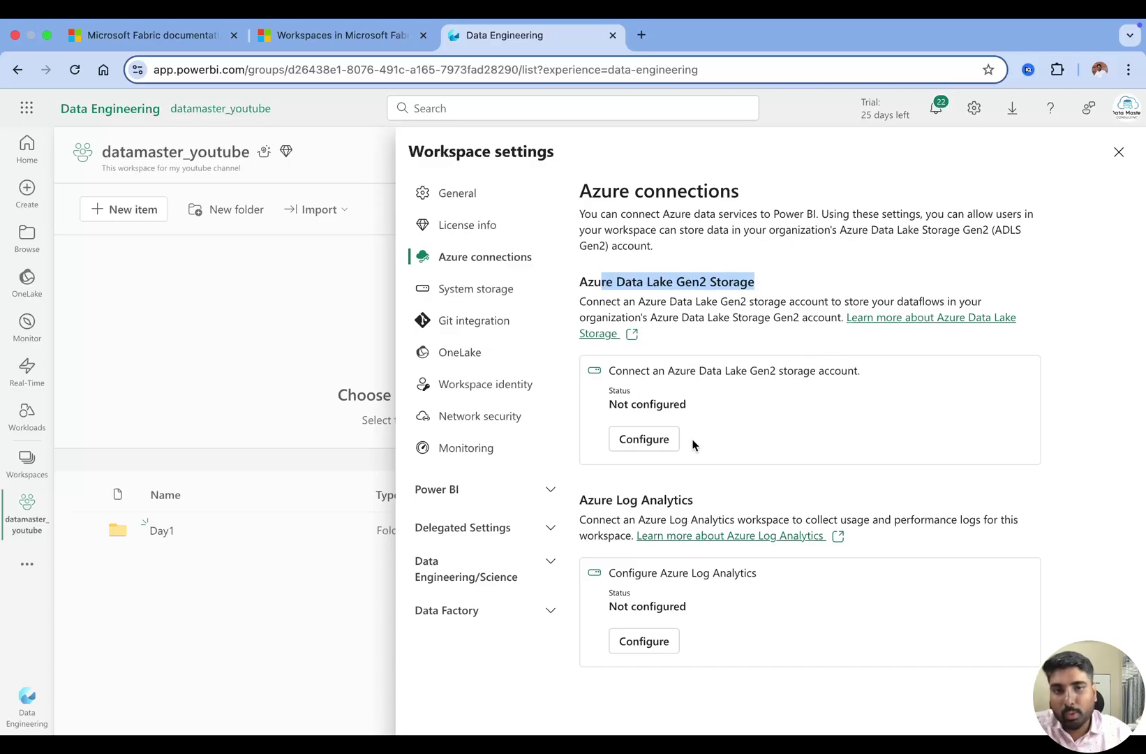
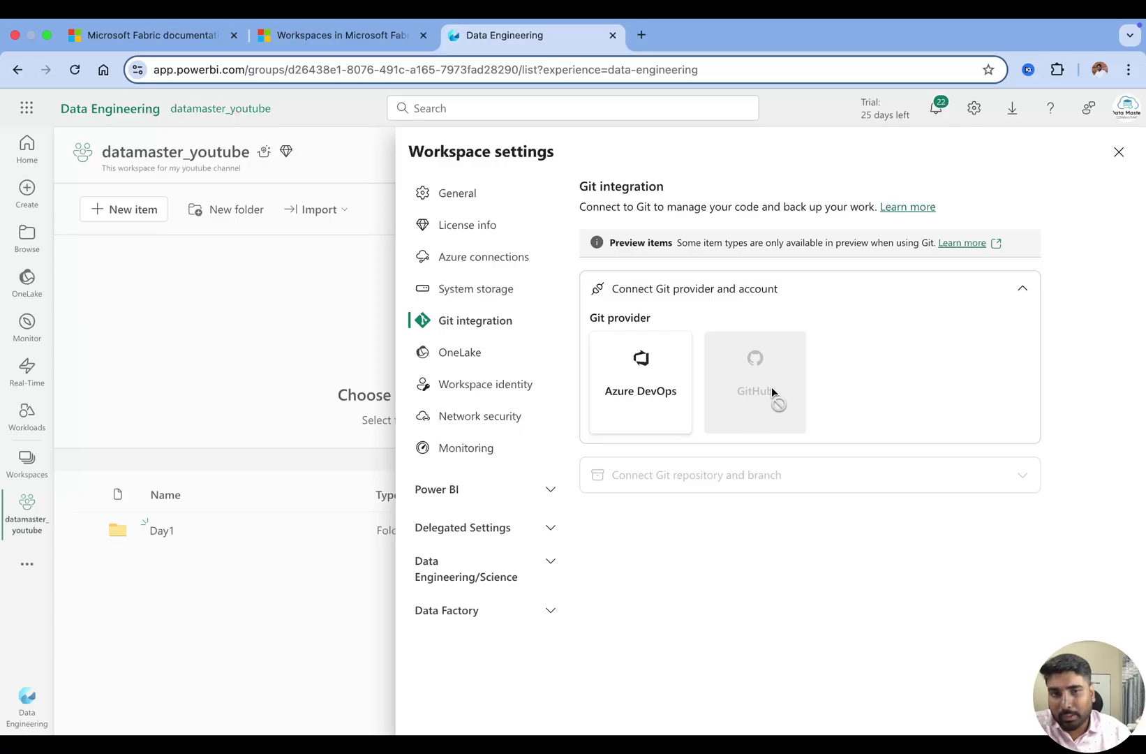
Step: Look through the OneLake, Workspace identity, Network security and Monitoring settings of the workspace
click(461, 354)
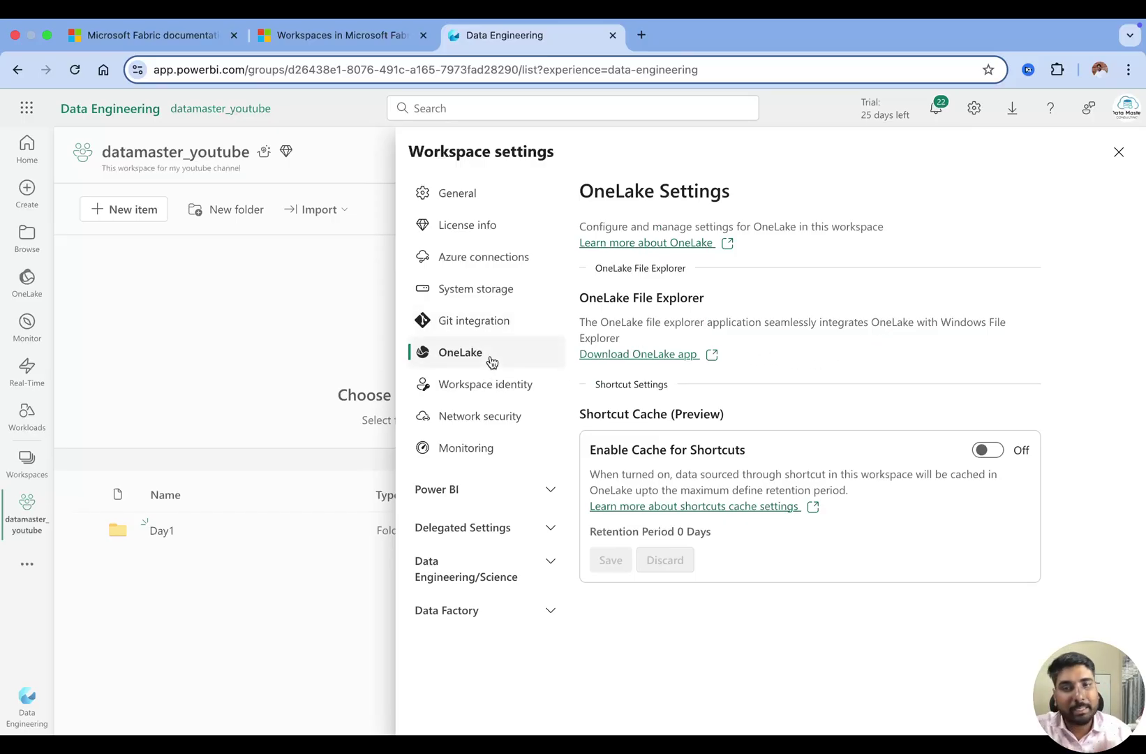
click(496, 389)
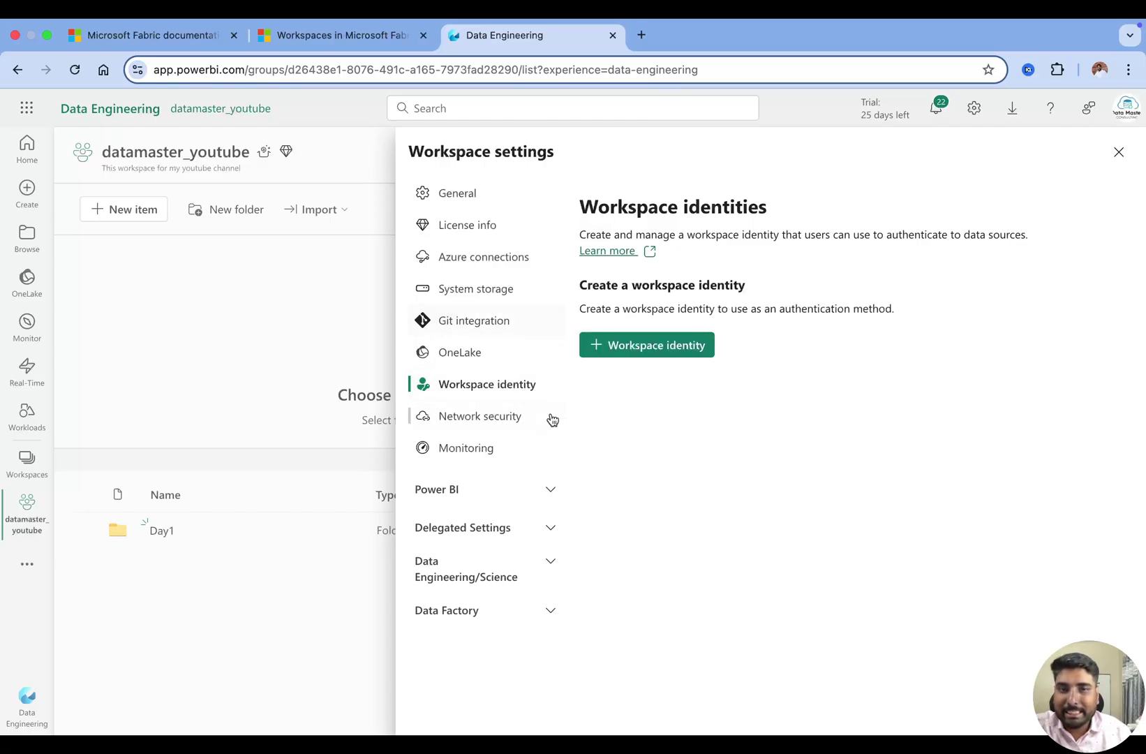
click(475, 417)
click(466, 447)
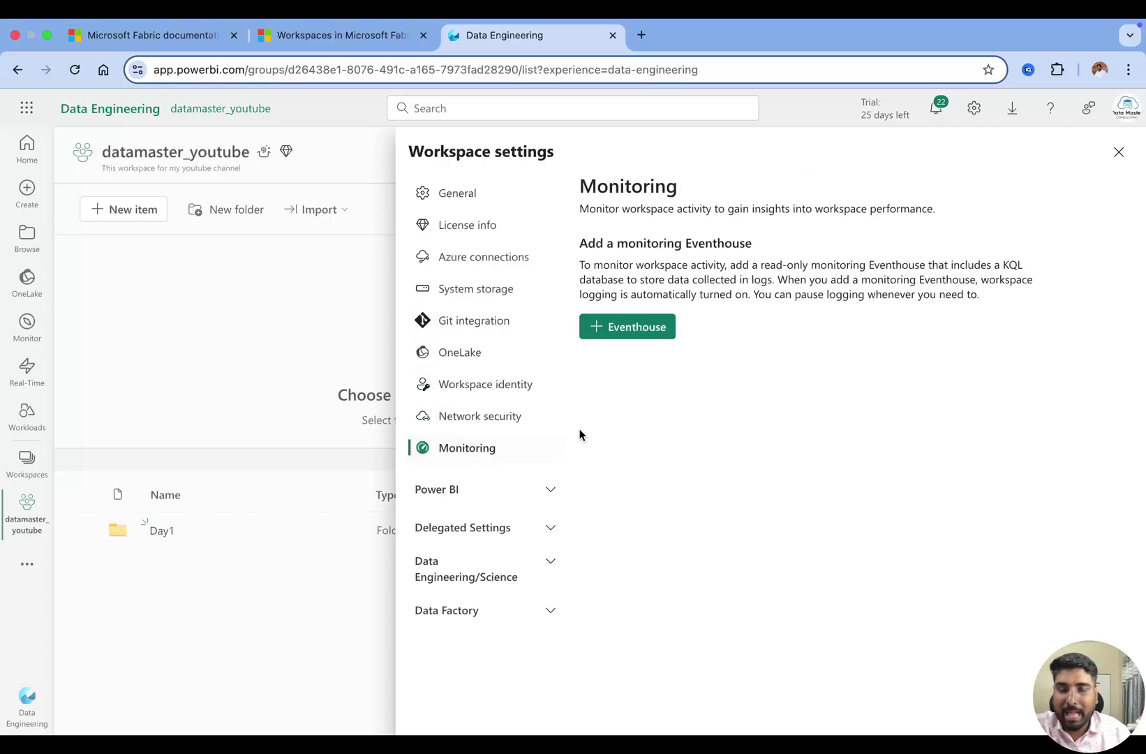
Step: Expand the Power BI and Data Engineering/Science setting groups to see the options they contain
click(510, 489)
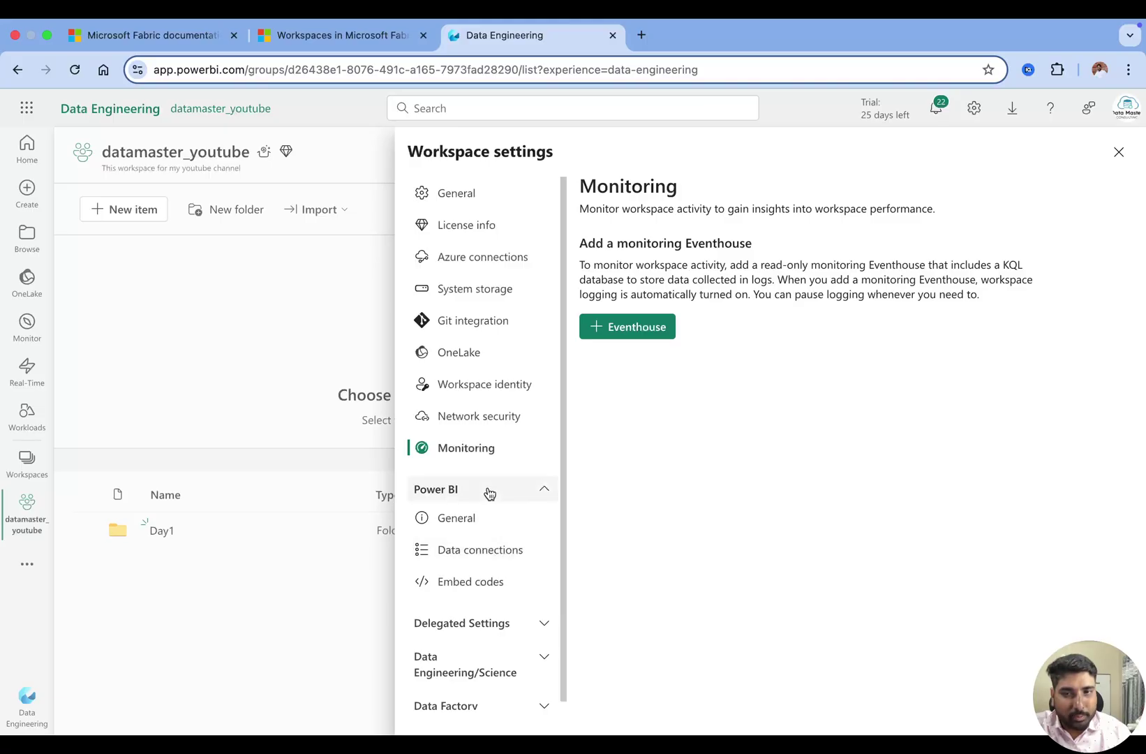
scroll(527, 502, down, 1)
click(532, 659)
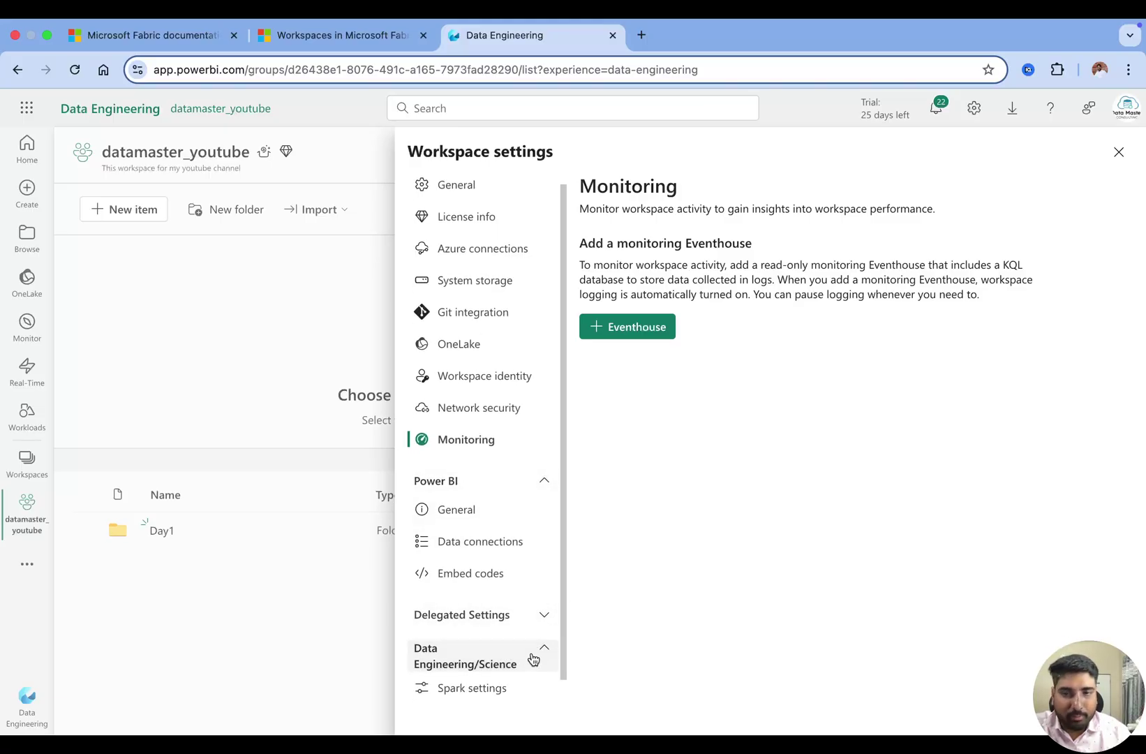
scroll(532, 658, down, 1)
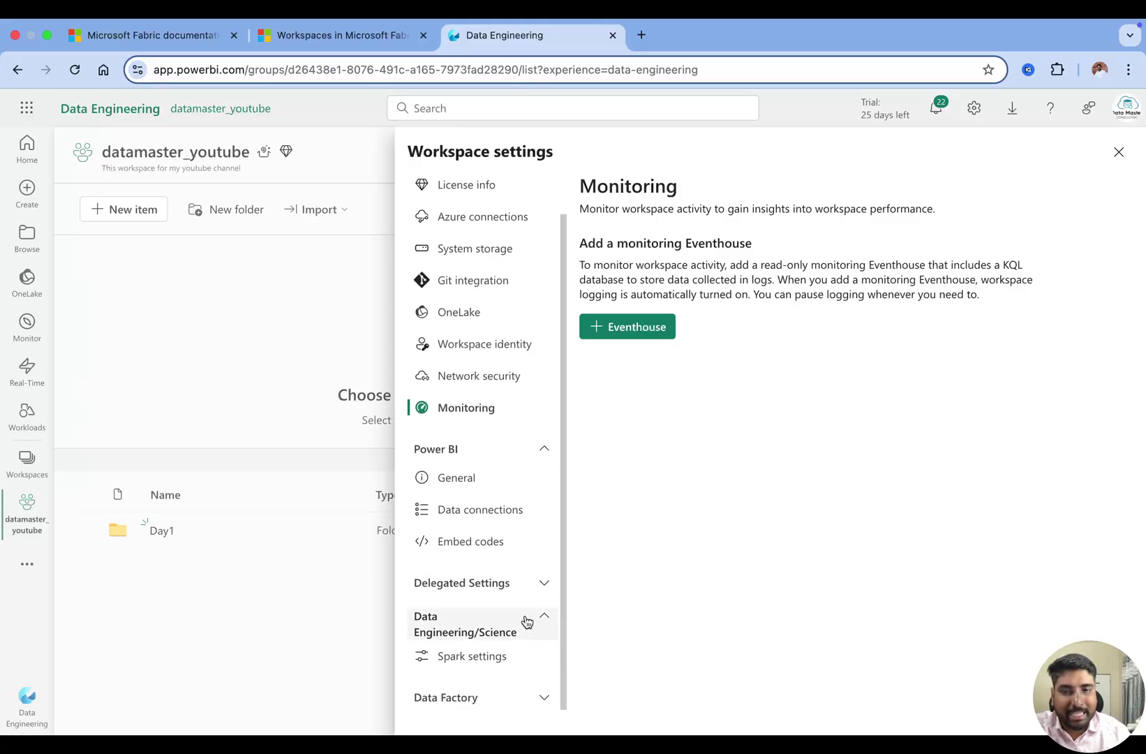
Step: Examine the Spark settings for Environment with its runtime versions, Automatic log, High concurrency and Jobs, keeping the current runtime
click(471, 666)
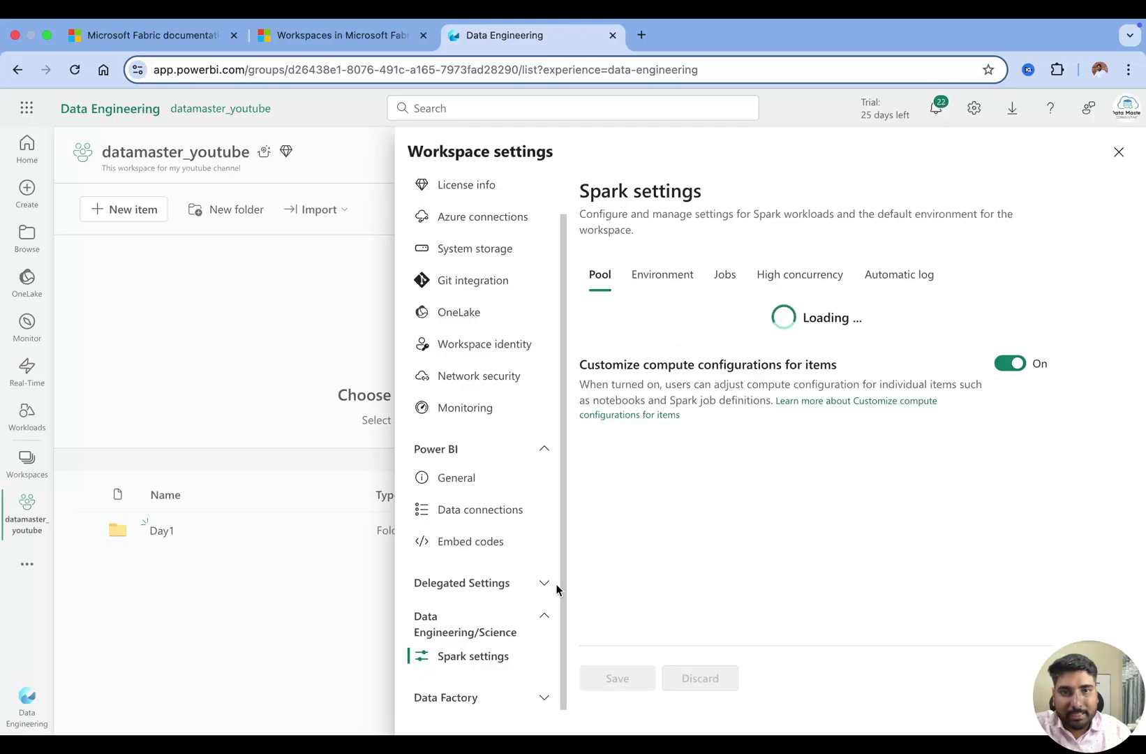
click(675, 284)
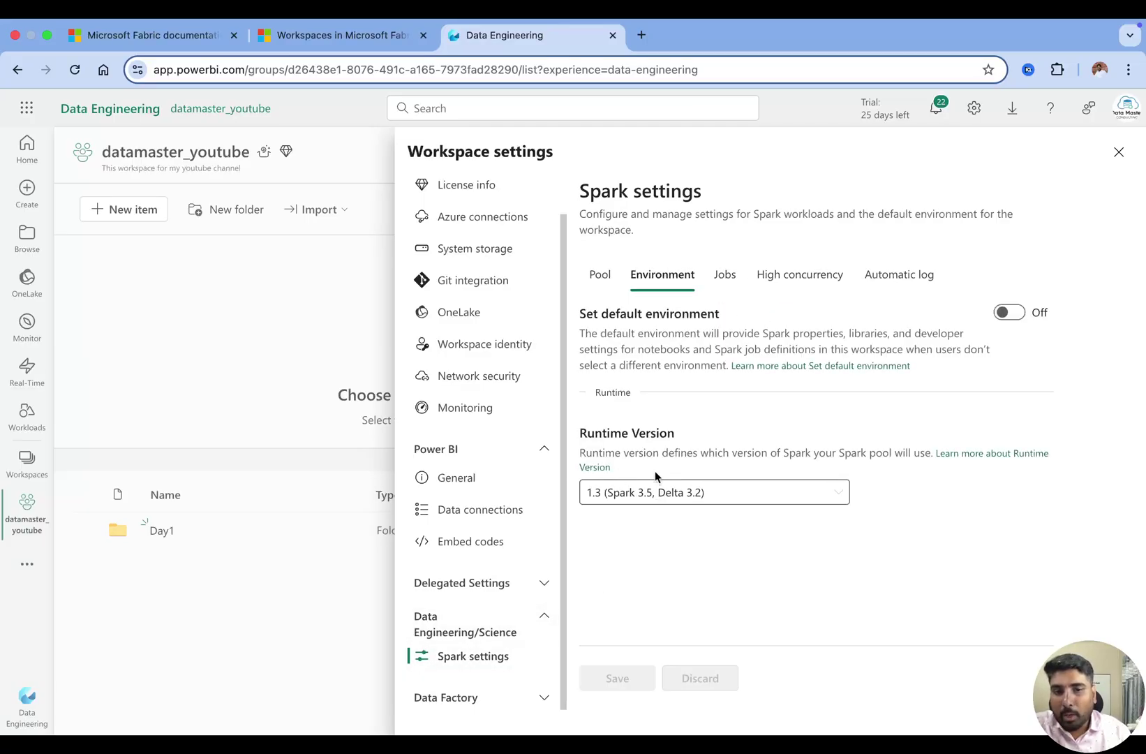
click(646, 498)
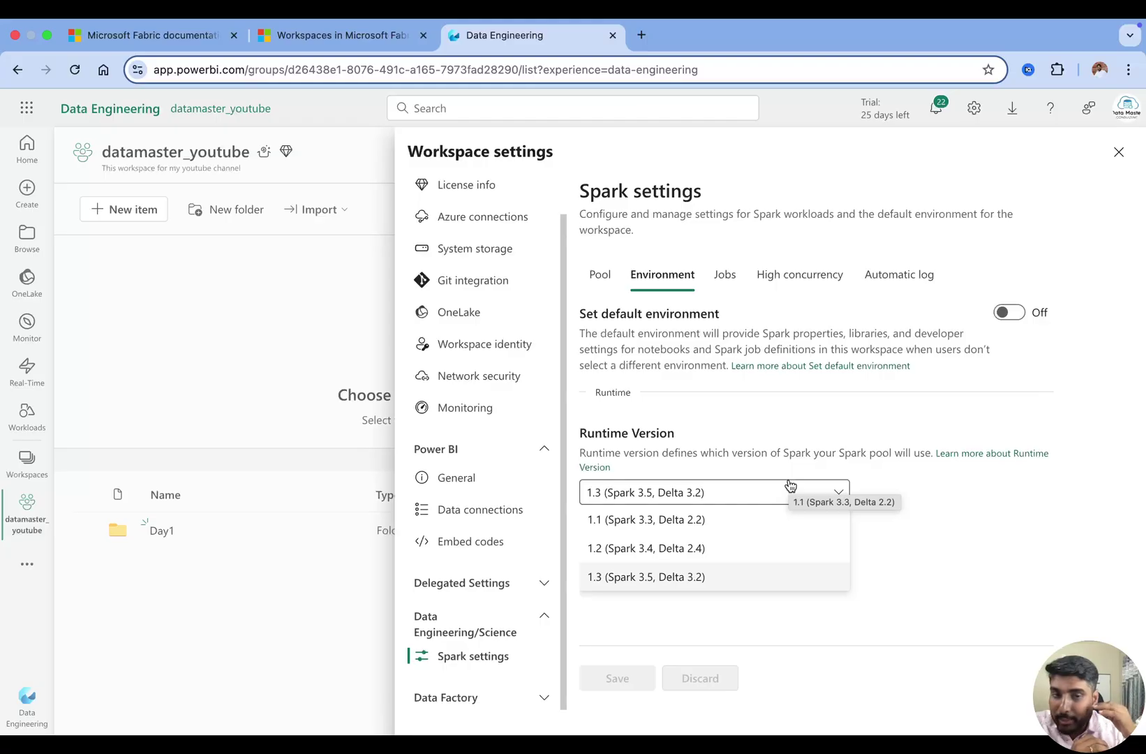
click(895, 526)
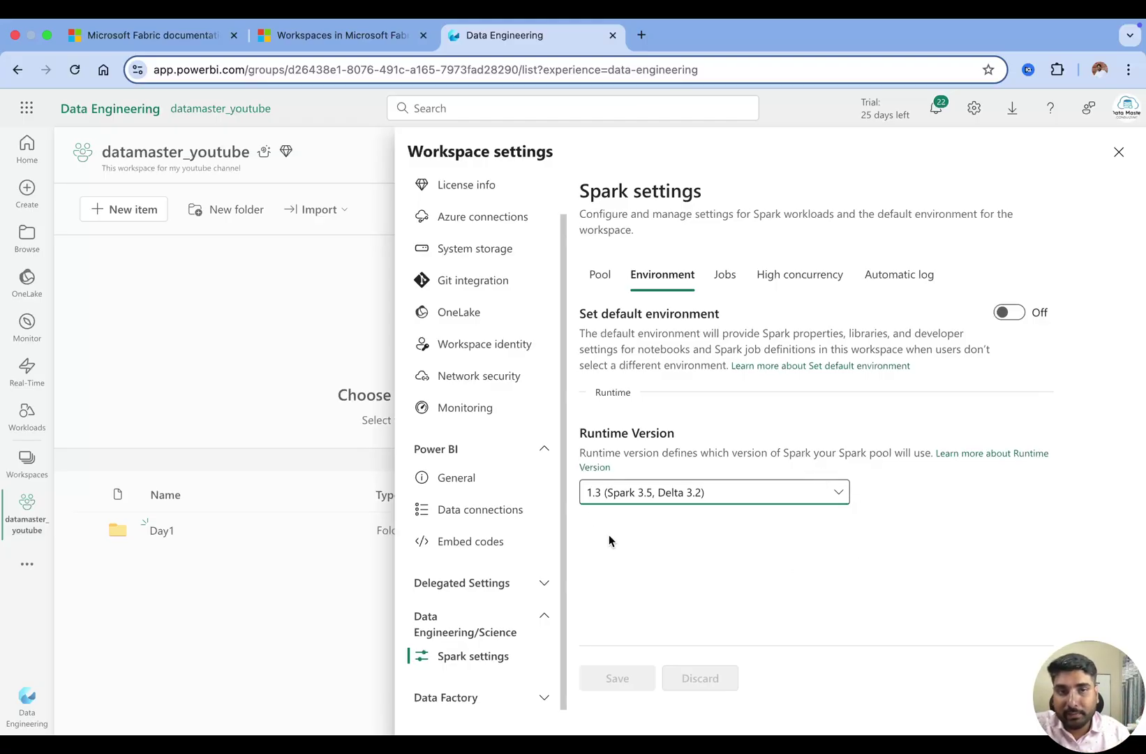
click(885, 284)
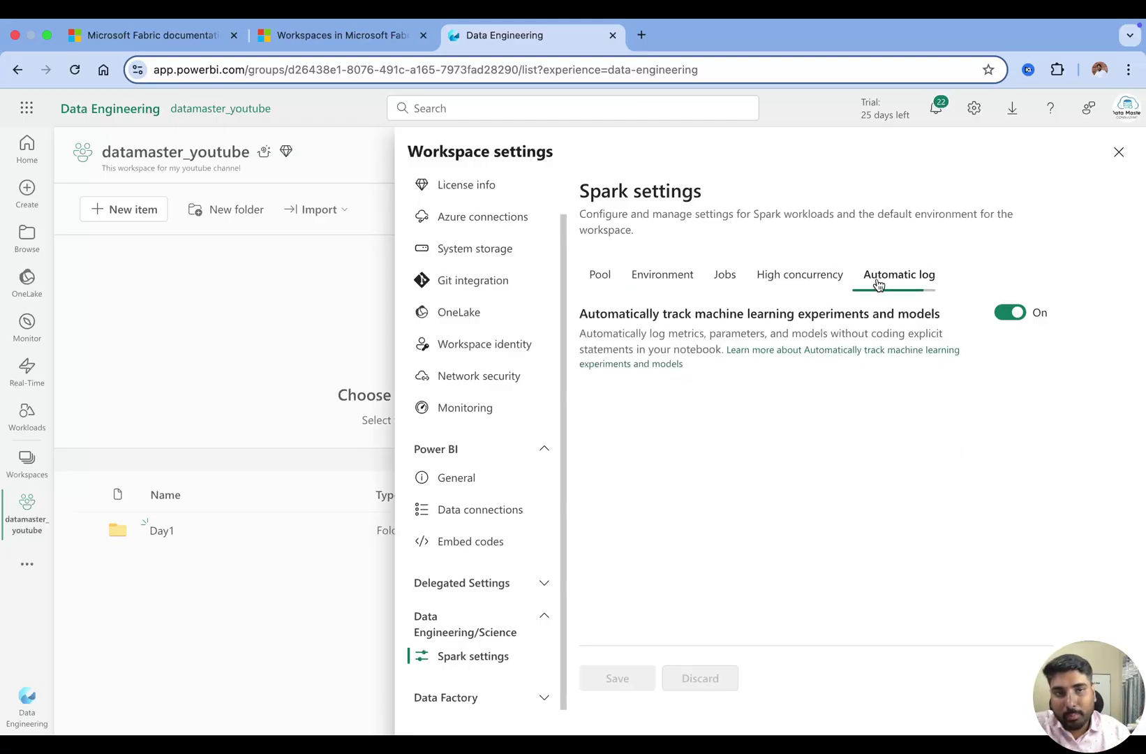
click(771, 290)
click(722, 285)
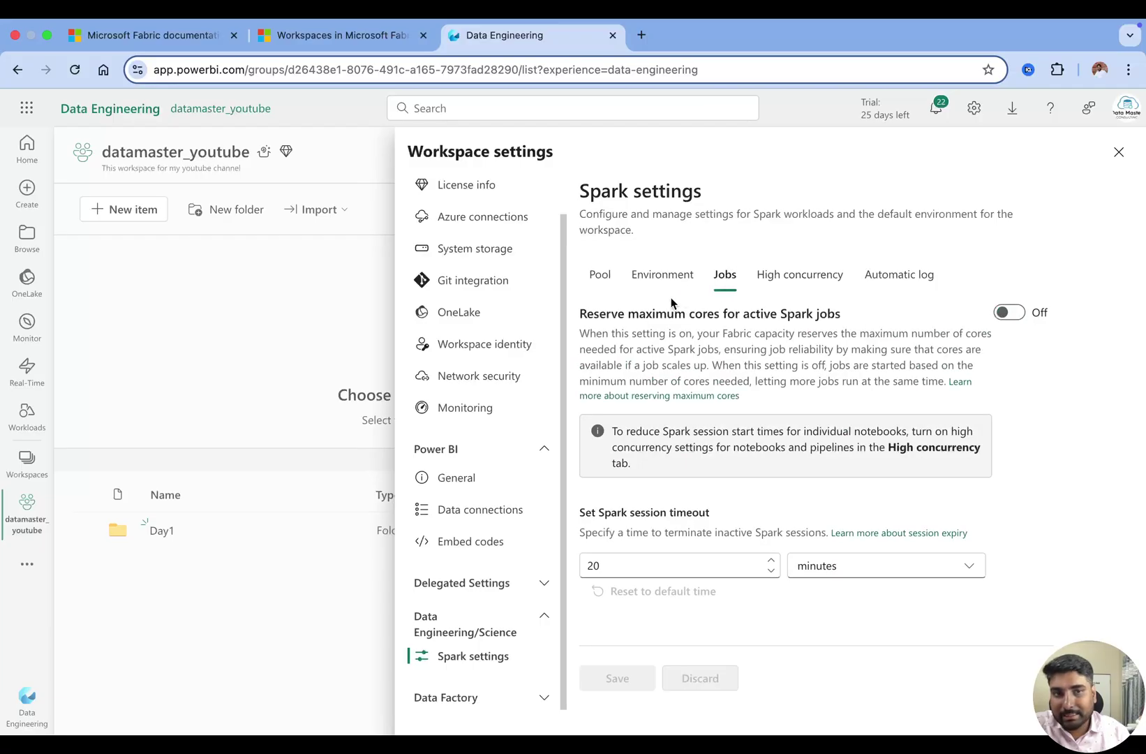
Step: Expand the Data Factory settings group to view its options, and close the workspace settings
click(529, 698)
scroll(508, 692, down, 1)
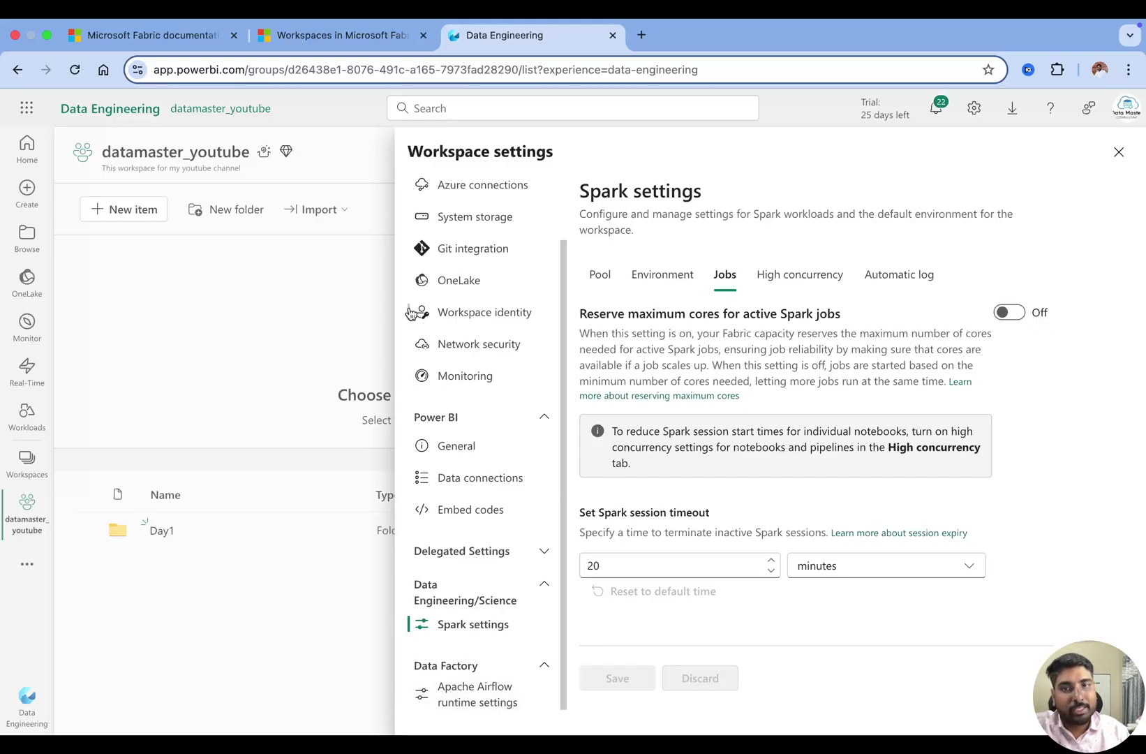
click(1118, 152)
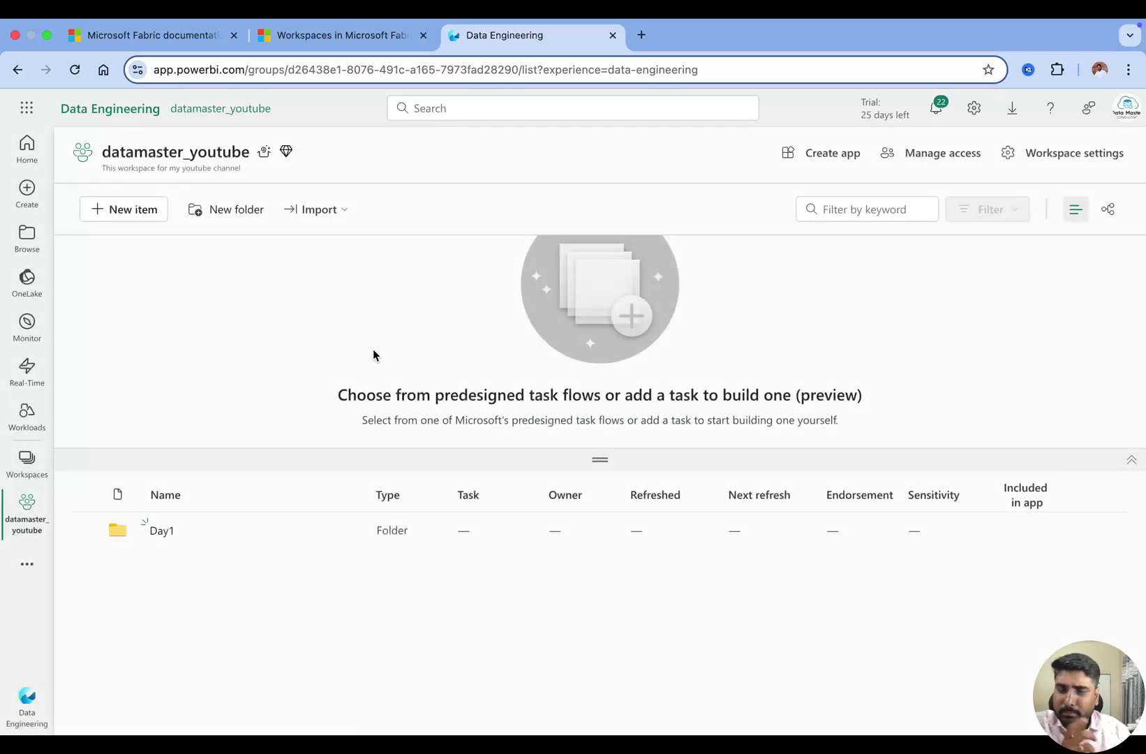
Step: Switch to the Microsoft Learn article on workspaces, review its introduction, and return to the datamaster_youtube workspace
mouse_move(342, 25)
click(338, 53)
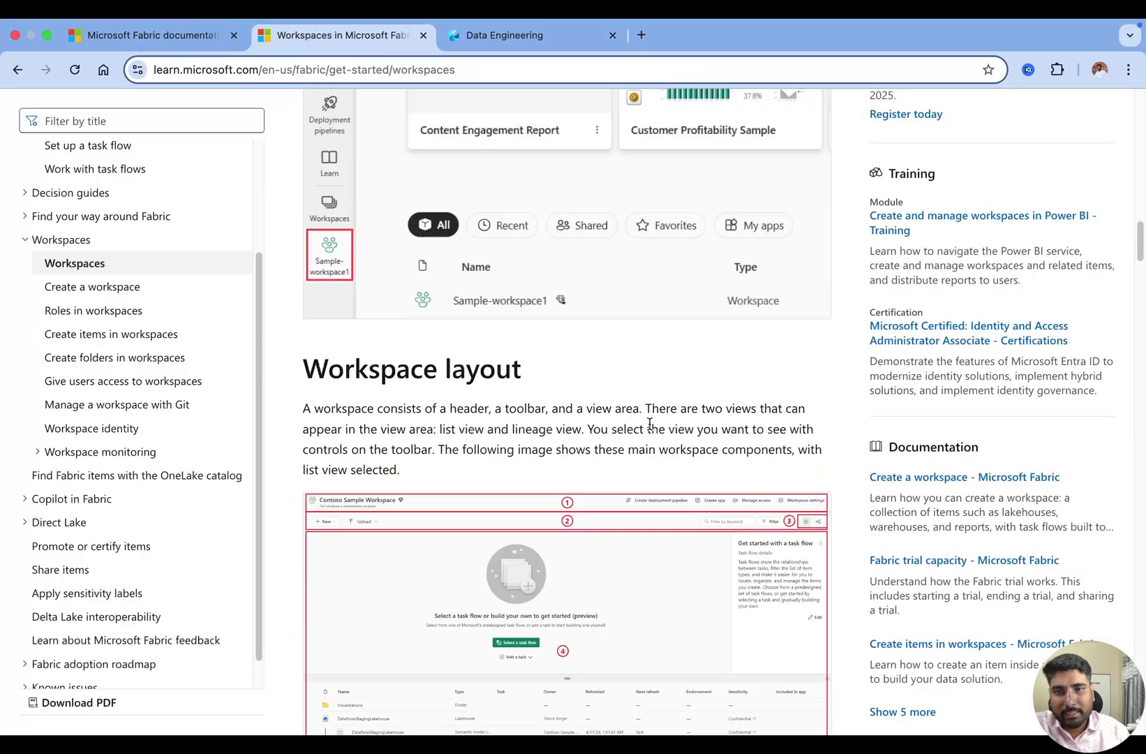
scroll(507, 366, up, 10)
scroll(512, 366, down, 2)
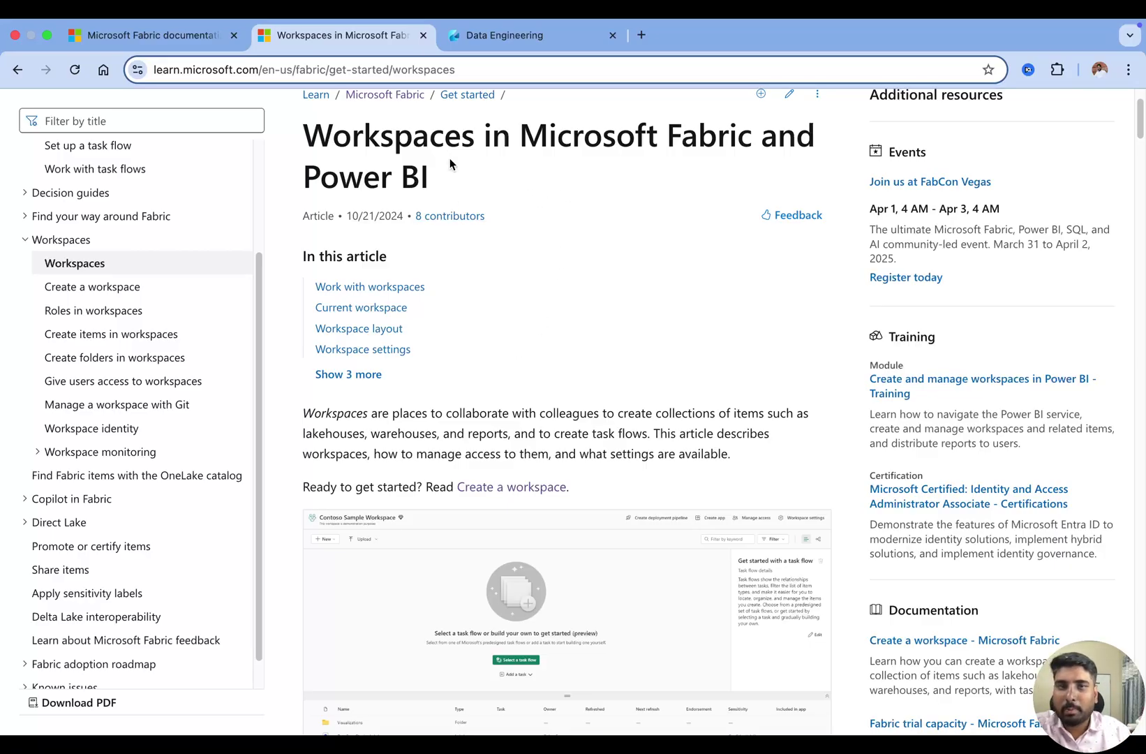
click(470, 34)
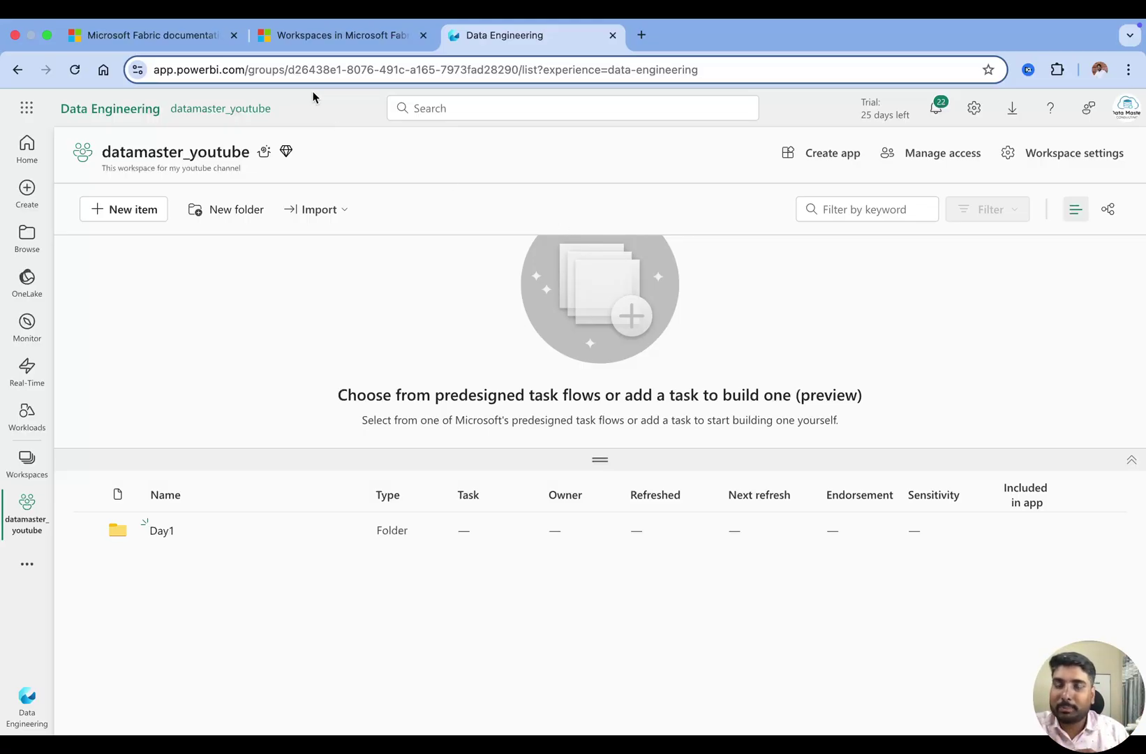
Step: Read the article's Work with workspaces tips on Microsoft Learn, and switch back to the Data Engineering workspace
click(331, 39)
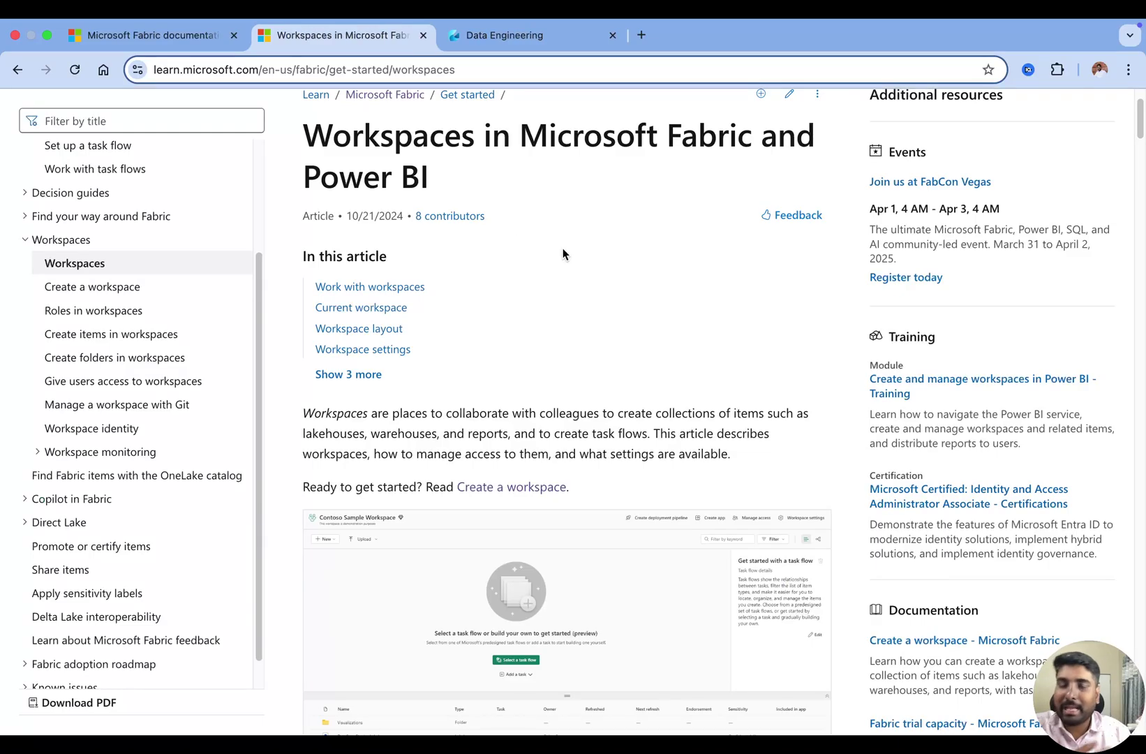
scroll(606, 338, down, 1)
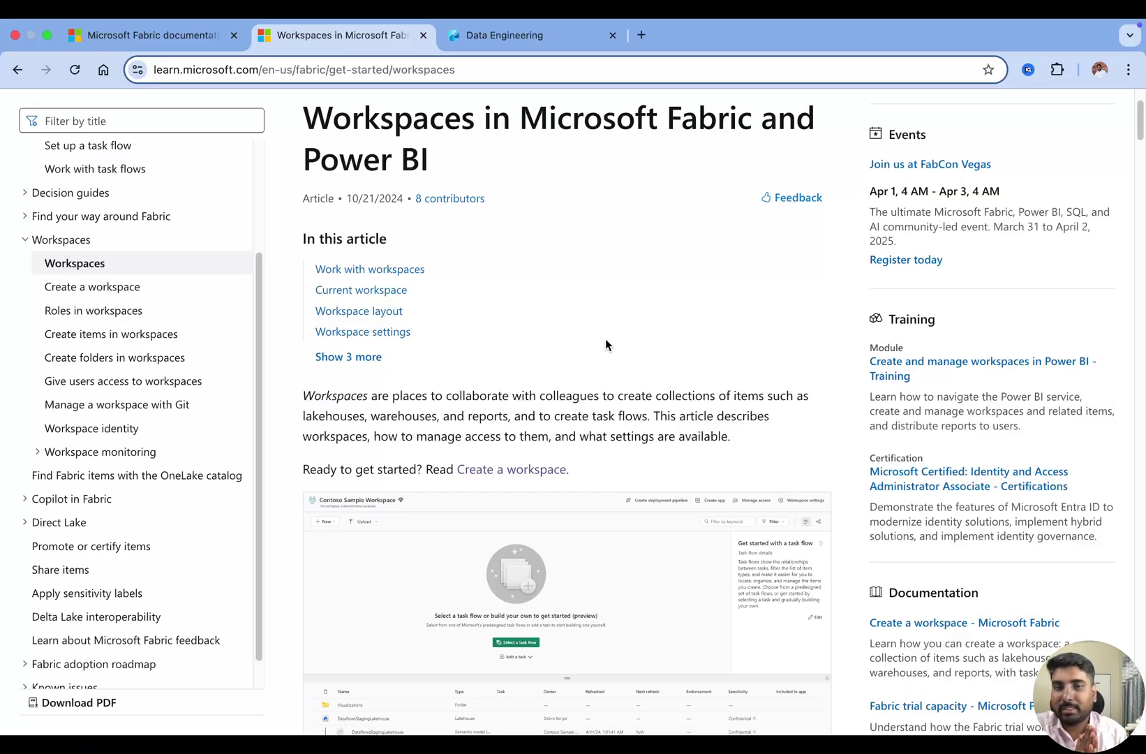
scroll(607, 344, down, 3)
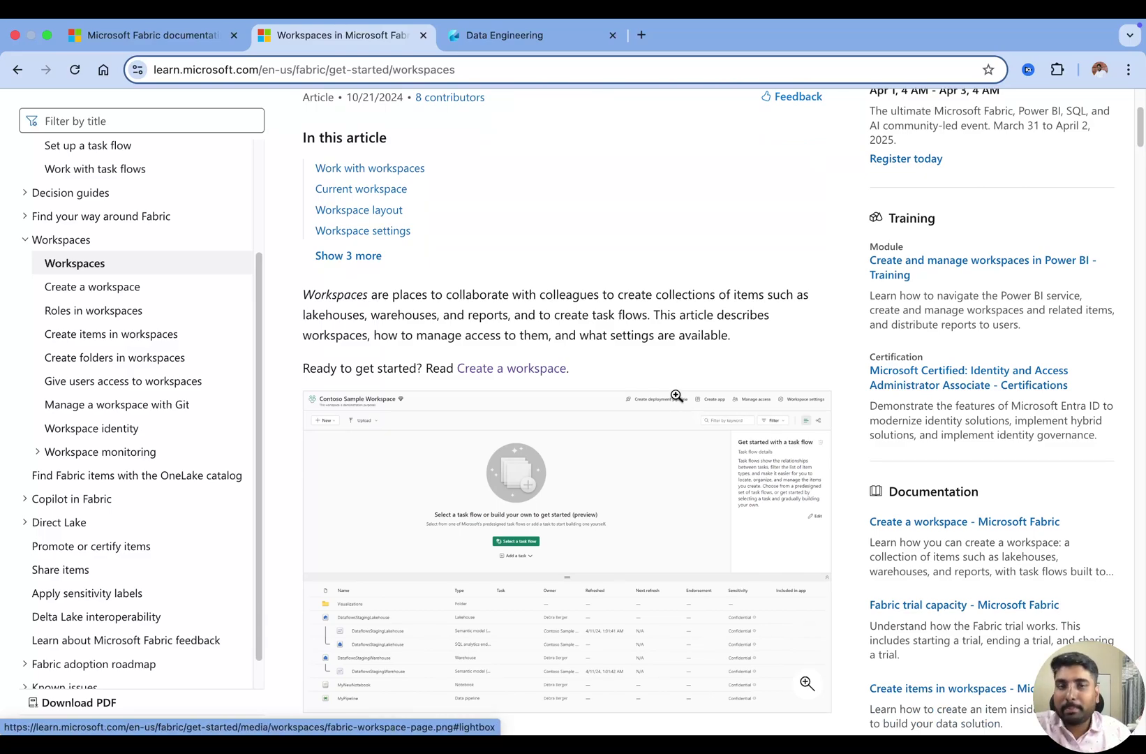
scroll(733, 402, down, 10)
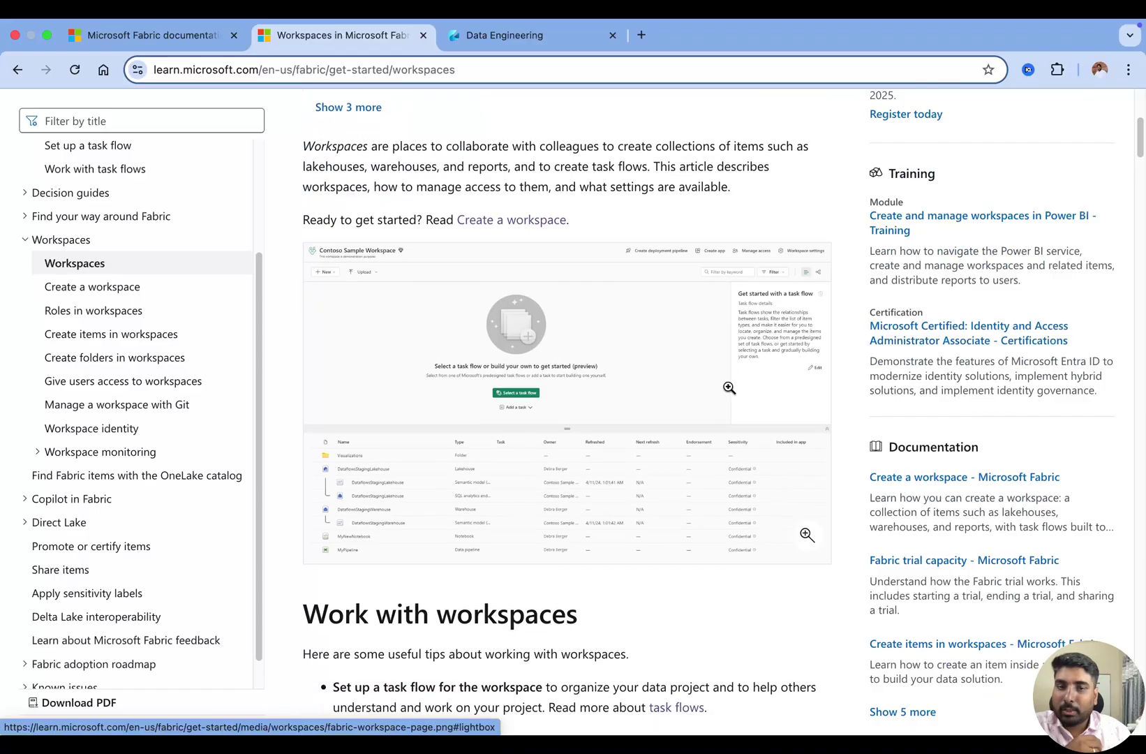
scroll(692, 391, down, 12)
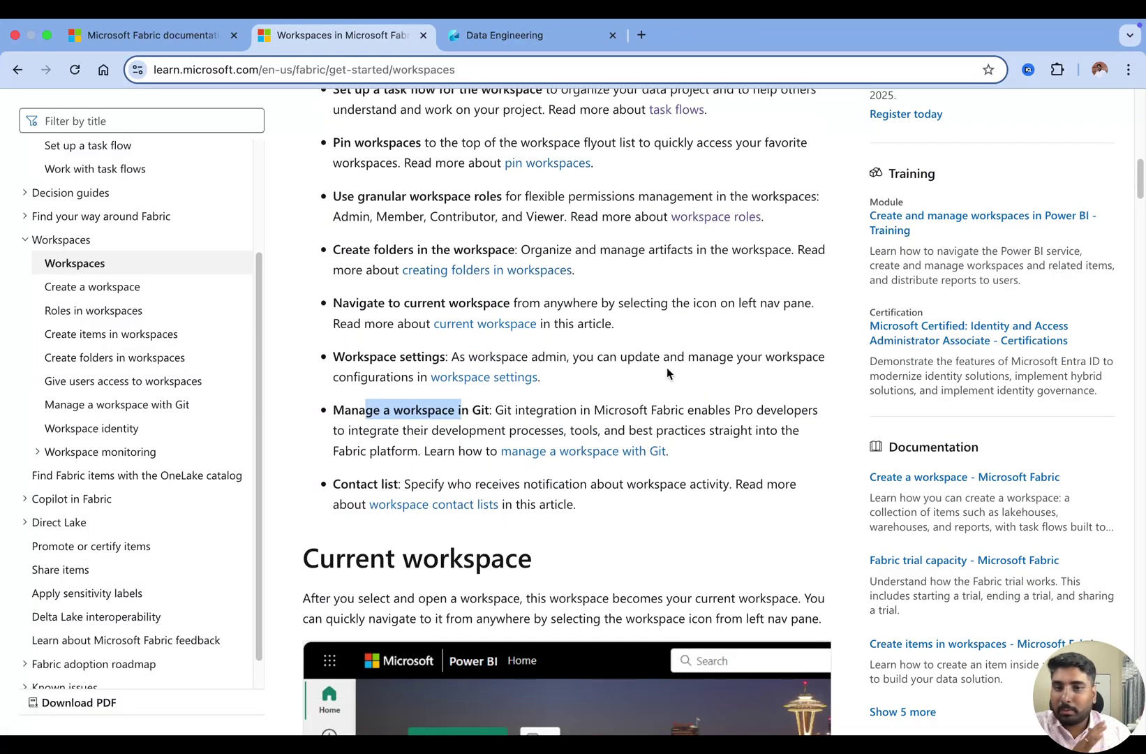
click(507, 41)
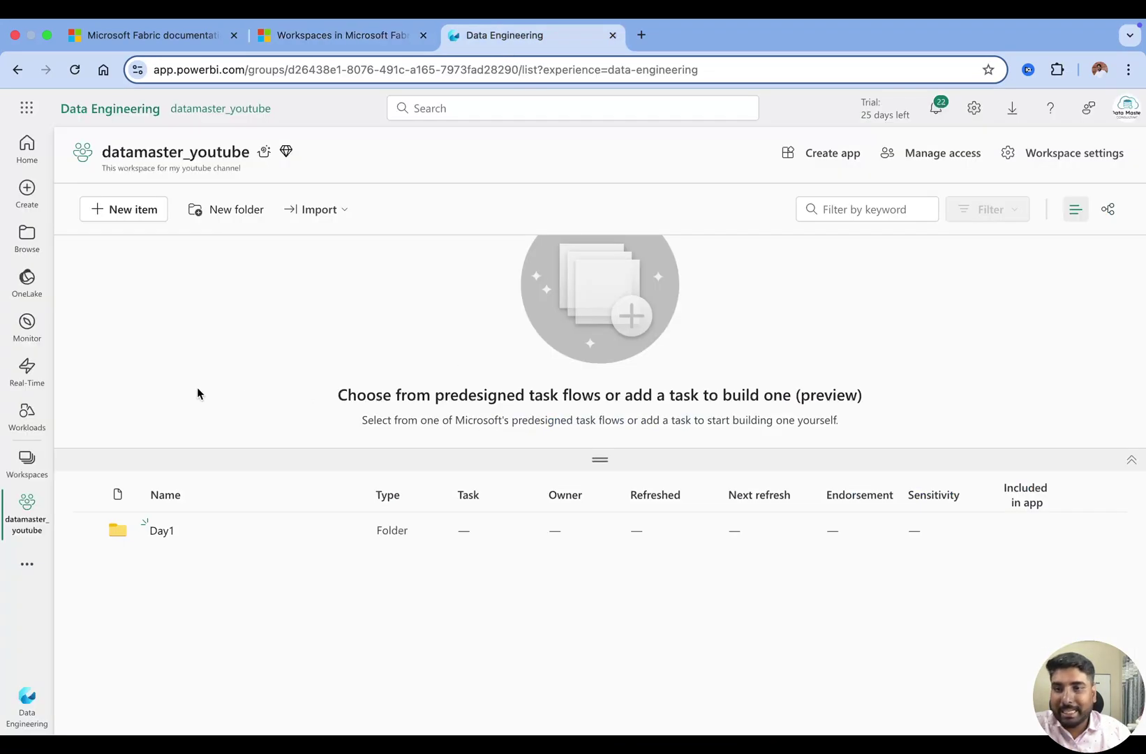